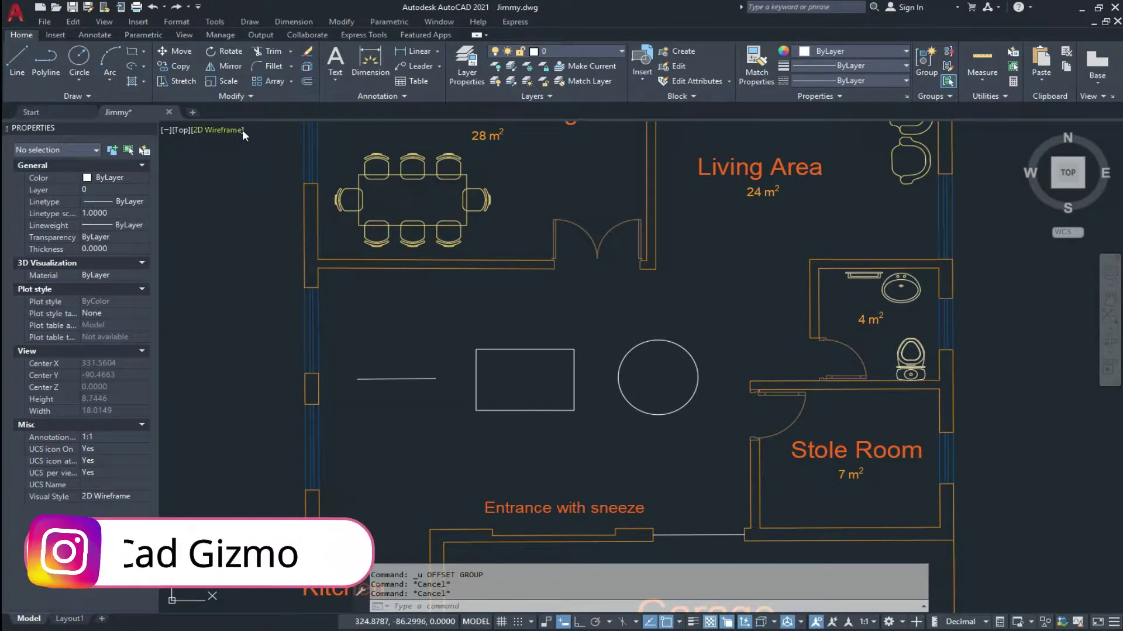
Start the Offset command from the Modify panel.
{"action": "left_click", "coordinate": [305, 83]}
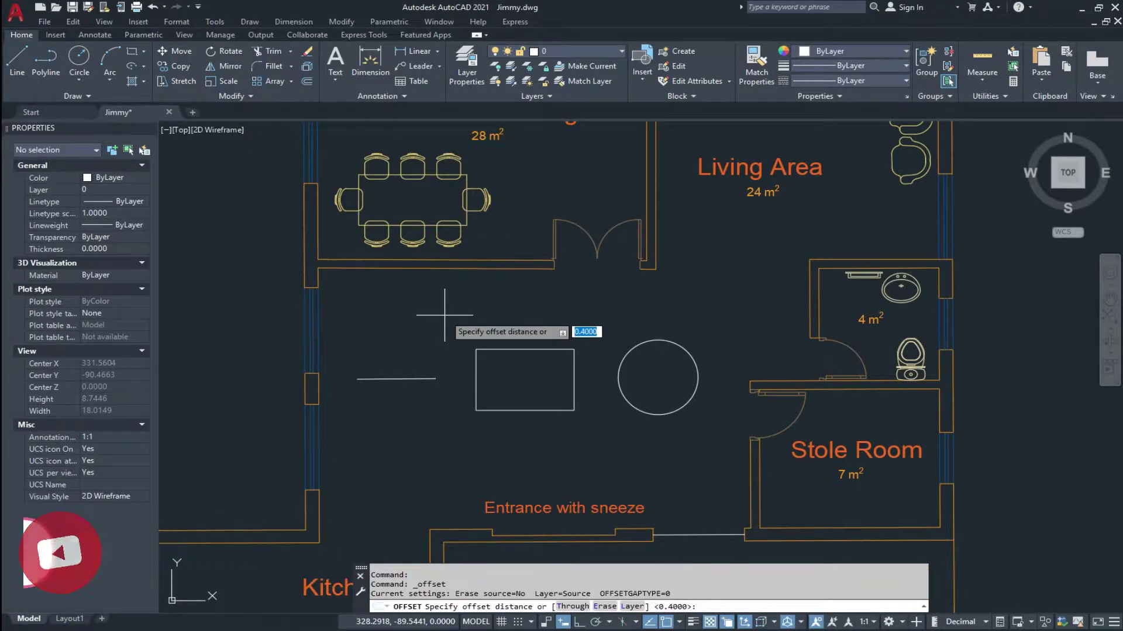
Offset the short line upward at 0.4 into a stack of four parallel copies.
{"action": "type", "text": "0.4"}
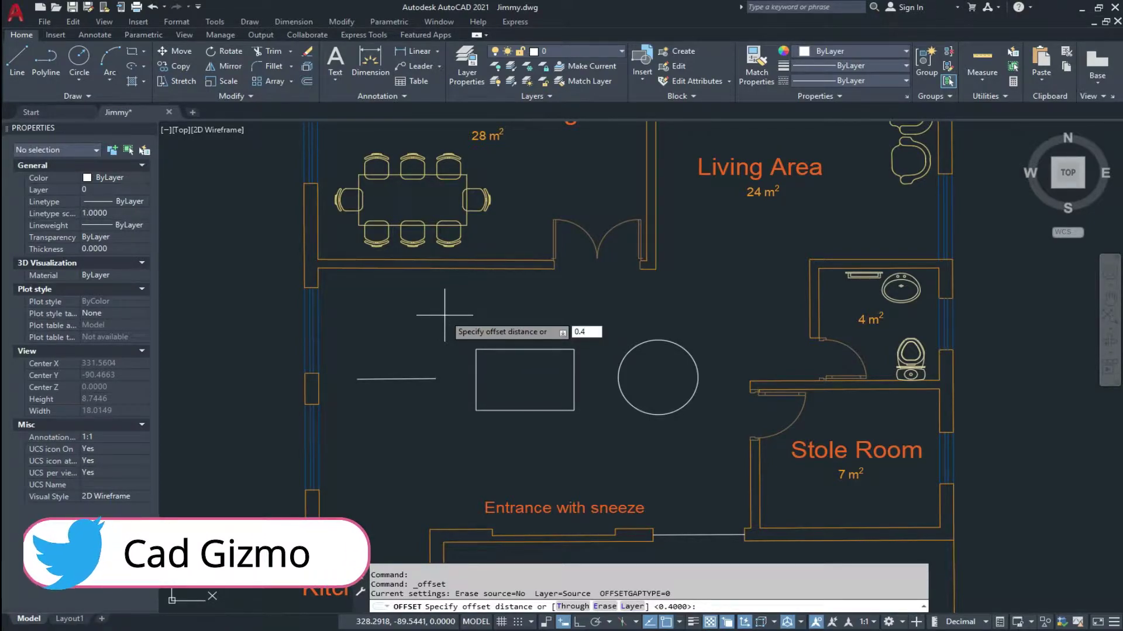
{"action": "key", "text": "Return"}
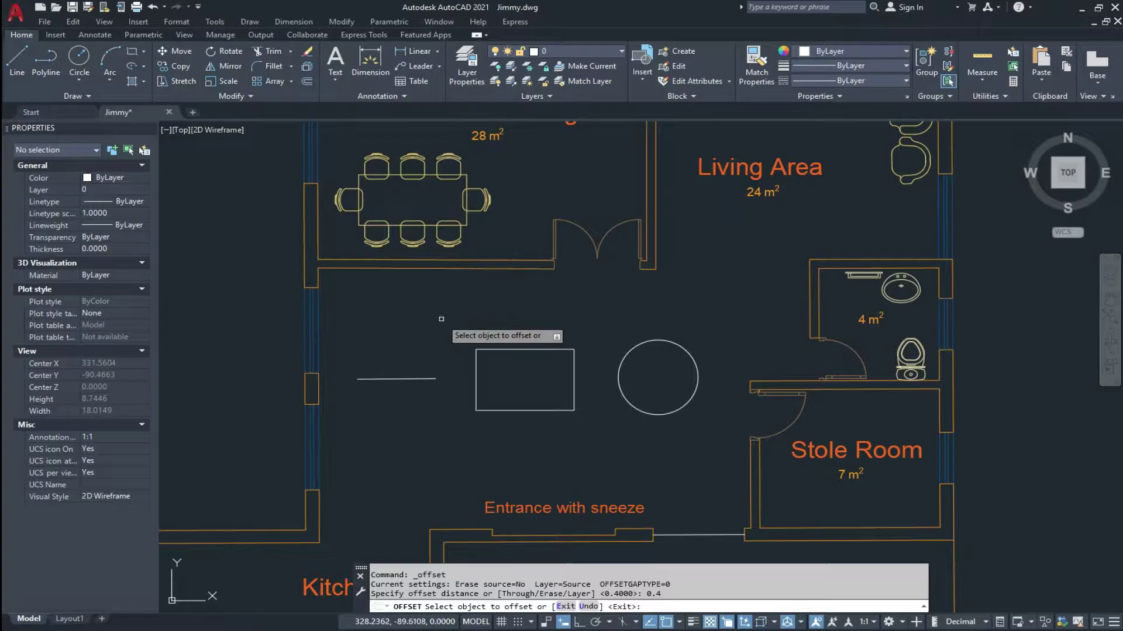
{"action": "left_click", "coordinate": [412, 379]}
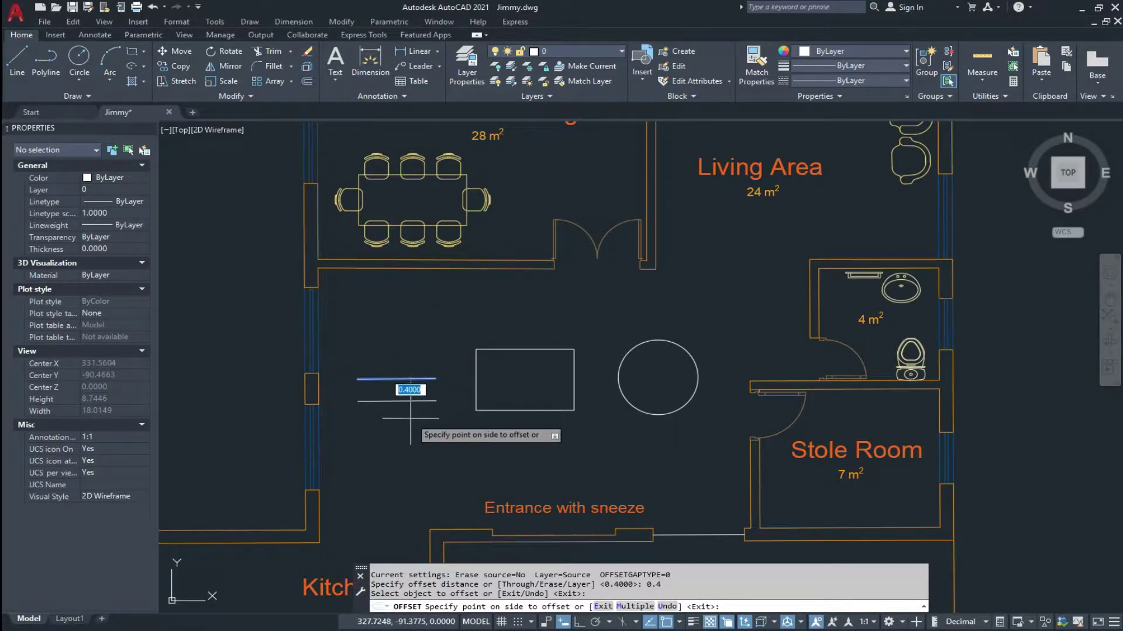
{"action": "left_click", "coordinate": [403, 322]}
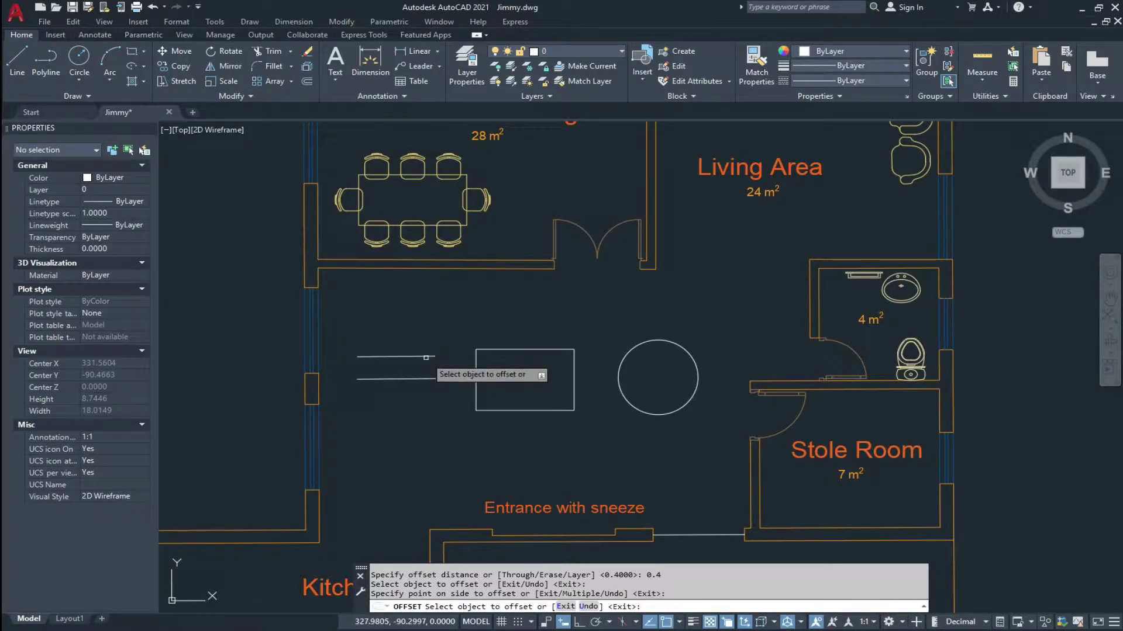
{"action": "left_click", "coordinate": [427, 356]}
{"action": "left_click", "coordinate": [422, 331]}
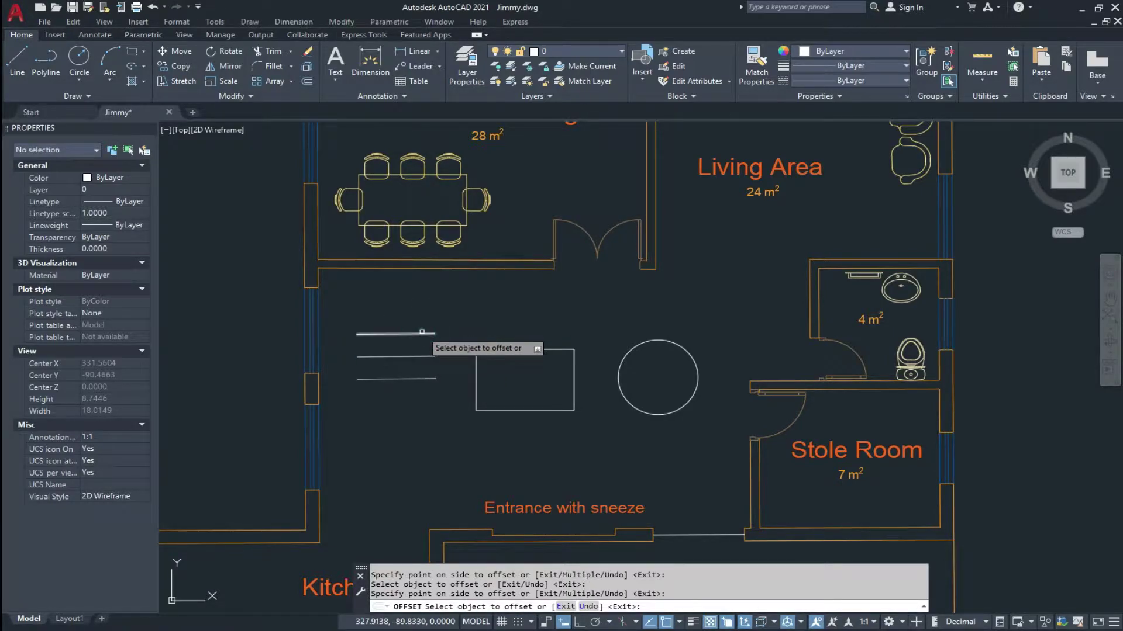
{"action": "left_click", "coordinate": [422, 333]}
{"action": "left_click", "coordinate": [419, 304]}
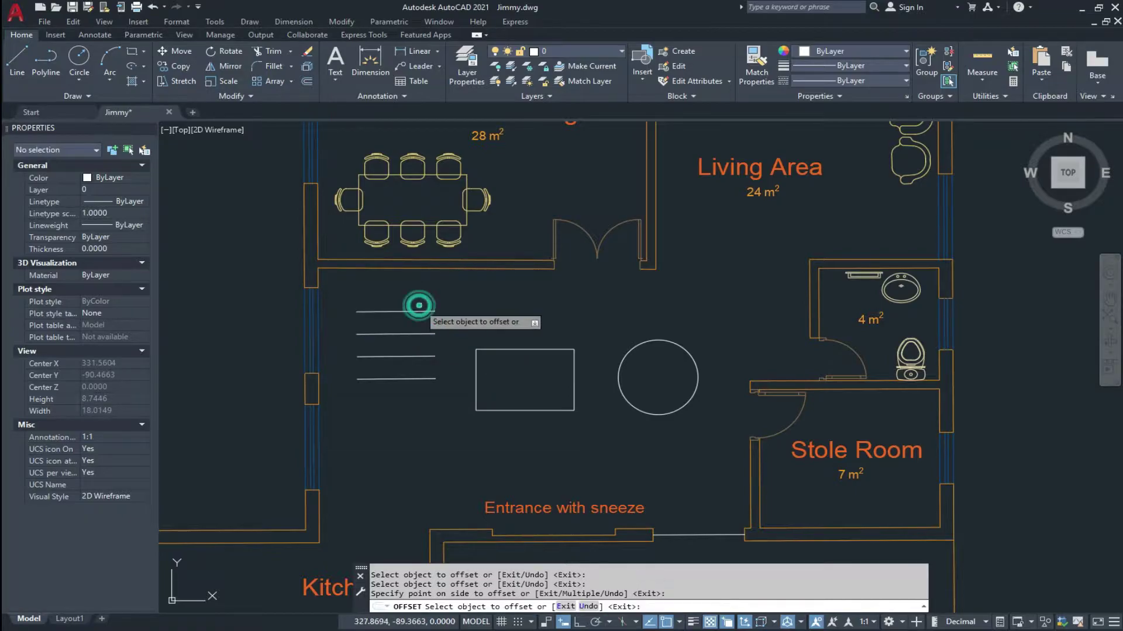
{"action": "left_click", "coordinate": [422, 312]}
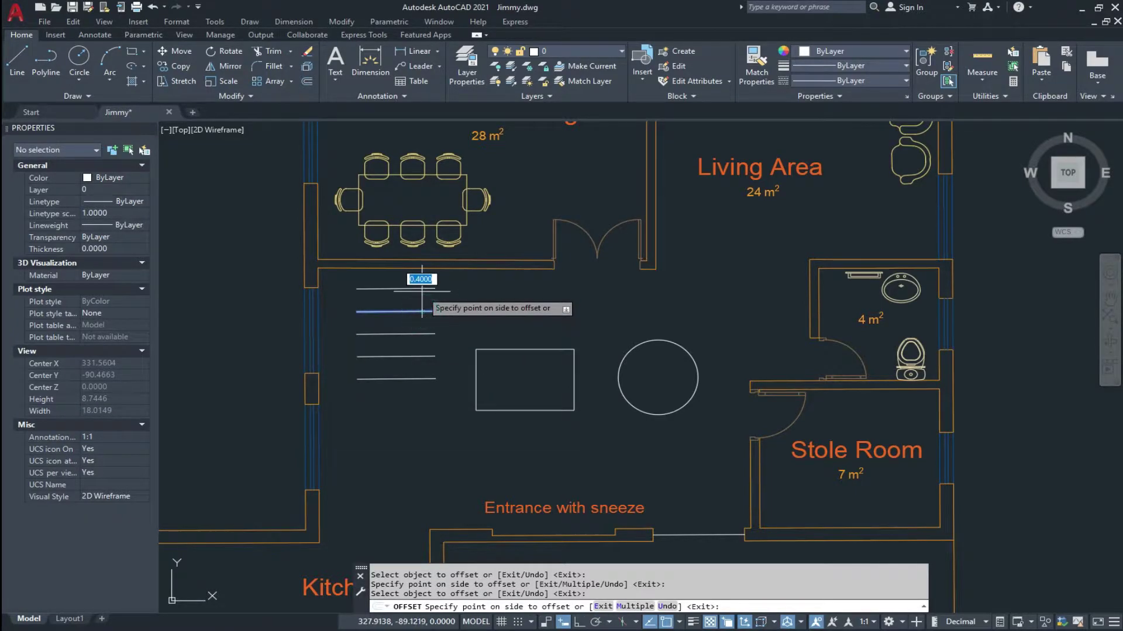
{"action": "left_click", "coordinate": [422, 290]}
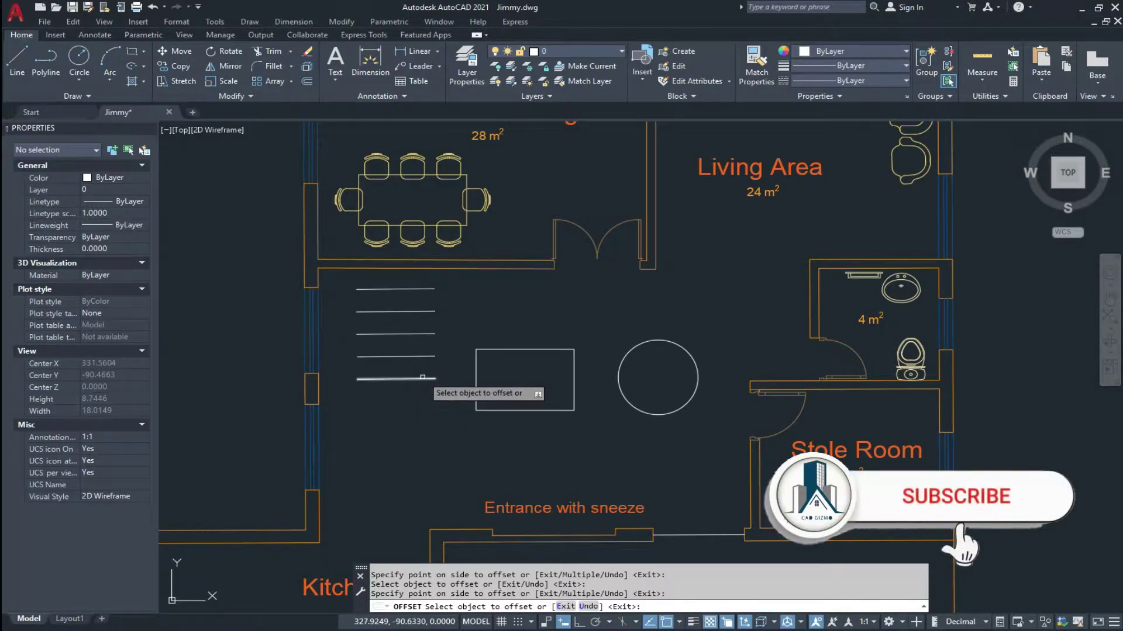
Add 0.4-spaced copies below the line, then undo the last copy.
{"action": "left_click", "coordinate": [422, 380]}
{"action": "left_click", "coordinate": [418, 405]}
{"action": "left_click", "coordinate": [419, 427]}
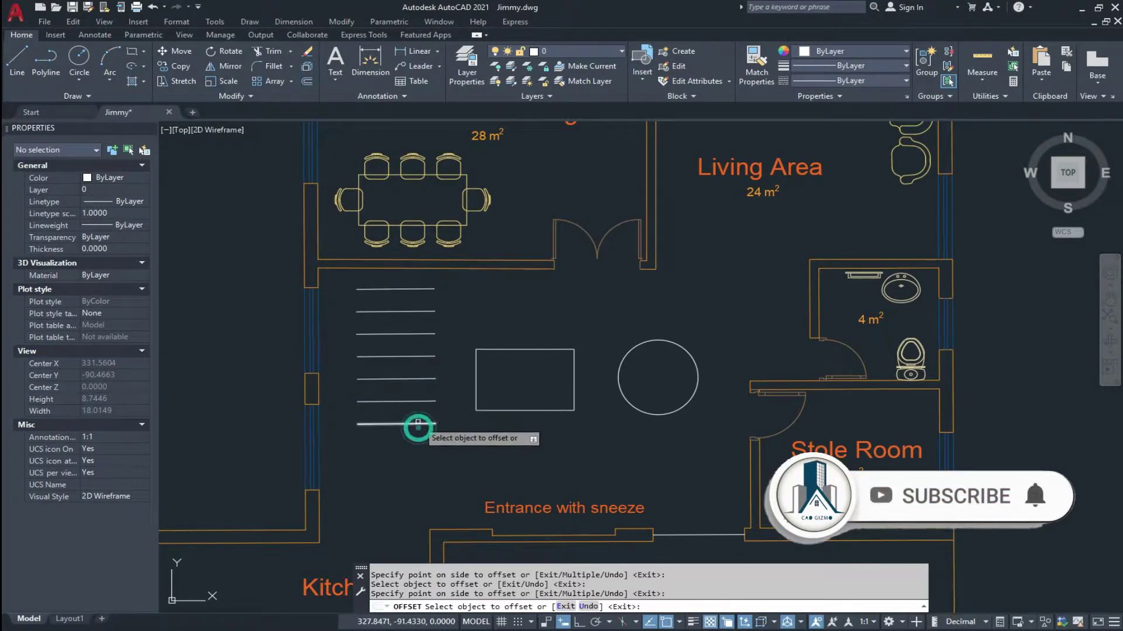
{"action": "left_click", "coordinate": [419, 450]}
{"action": "left_click", "coordinate": [418, 467]}
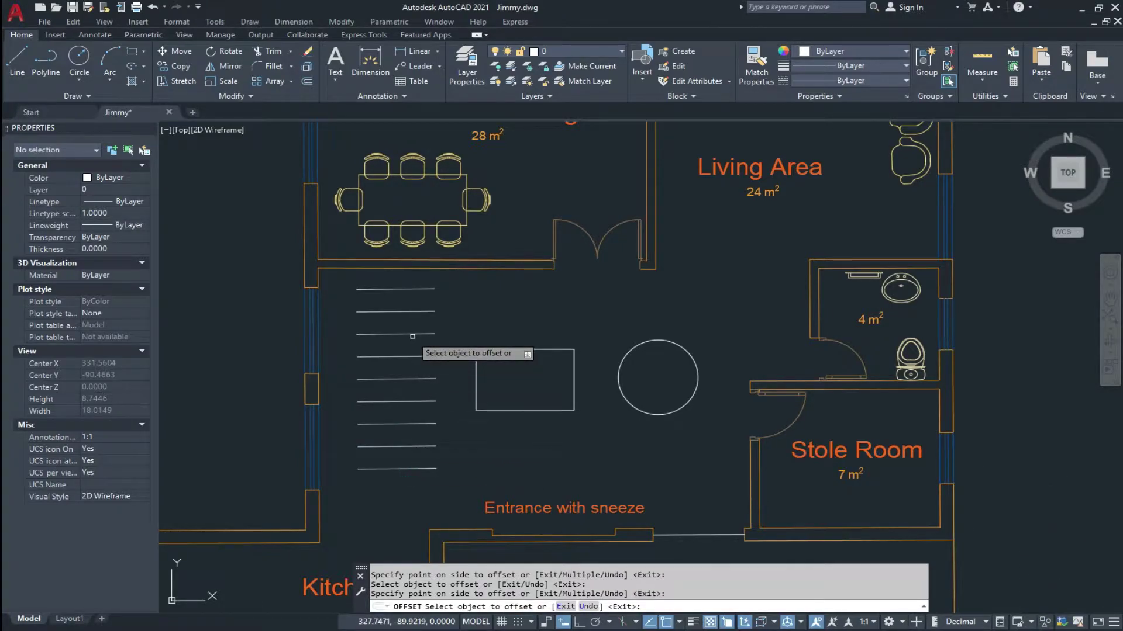
{"action": "key", "text": "ctrl+z"}
Undo the remaining parallel copies, returning to the single short line.
{"action": "key", "text": "ctrl+z"}
{"action": "key", "text": "ctrl+z"}
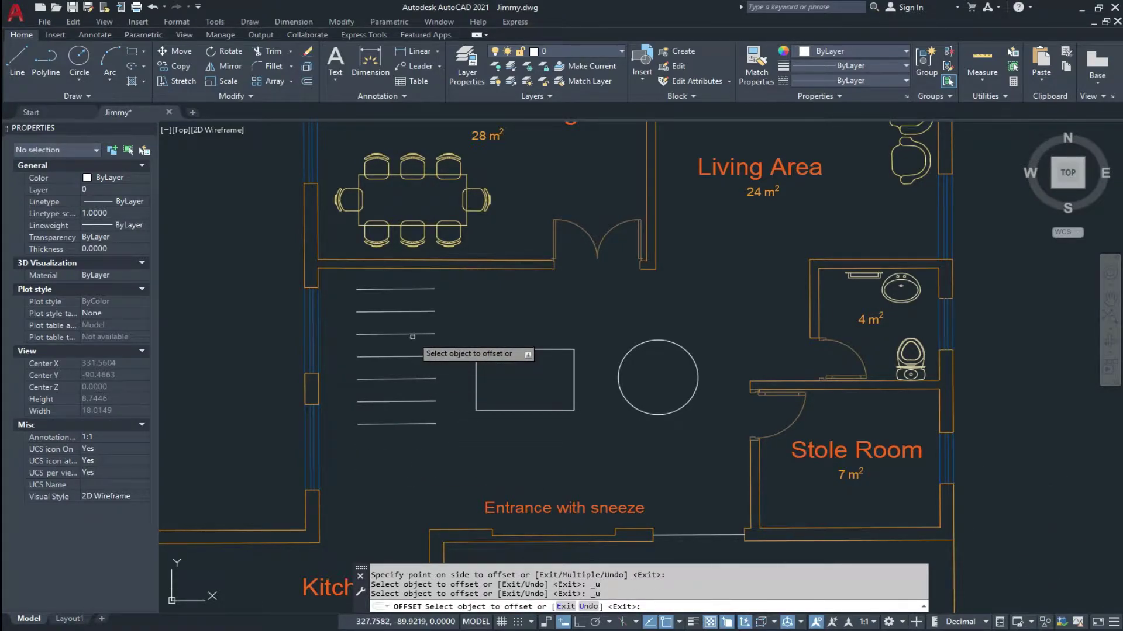
{"action": "key", "text": "ctrl+z"}
{"action": "key", "text": "ctrl+z"}
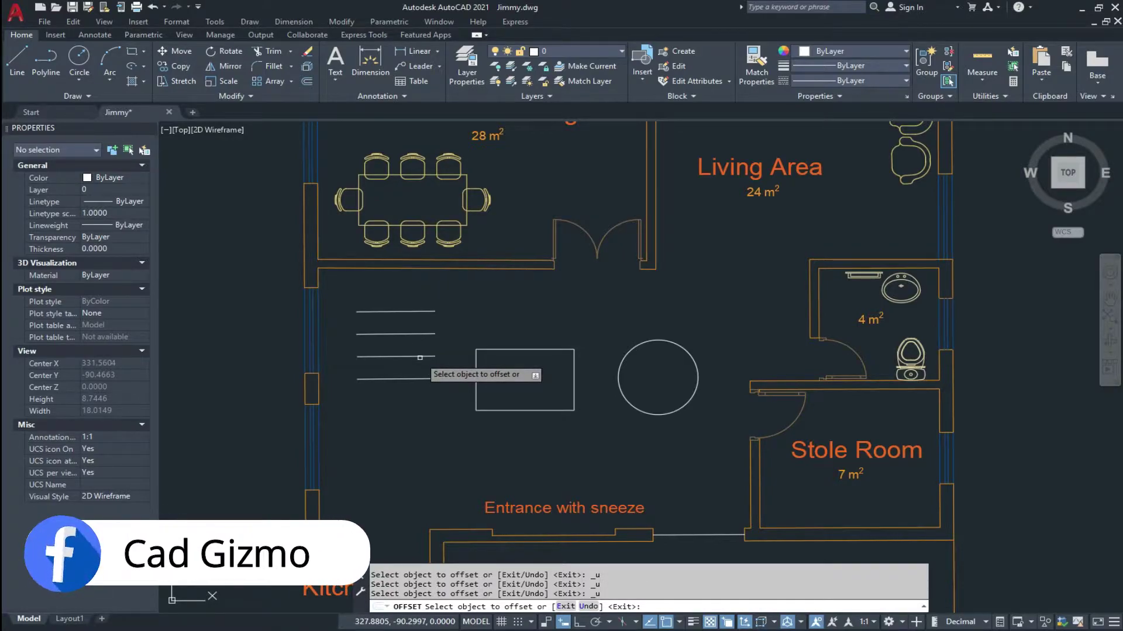
{"action": "key", "text": "ctrl+z"}
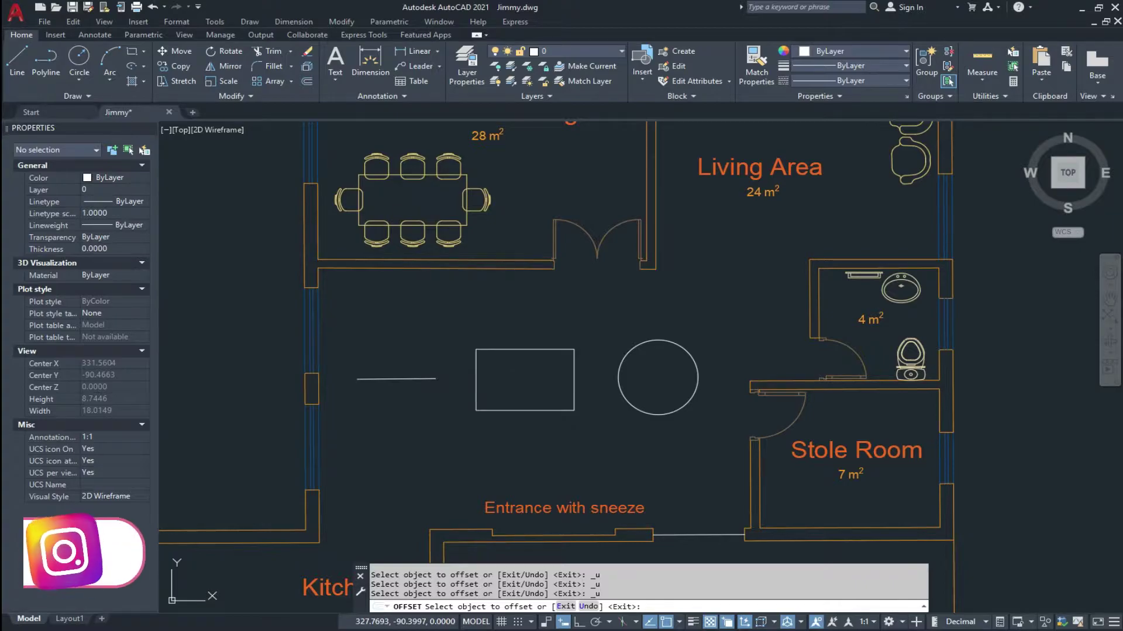
{"action": "key", "text": "Escape"}
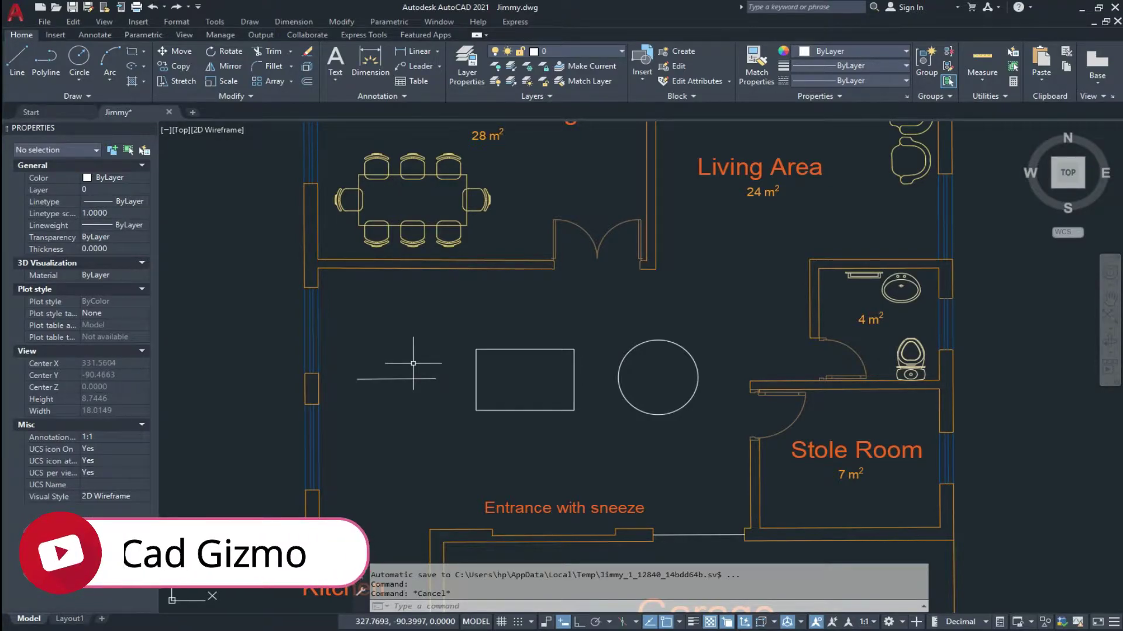
{"action": "left_click", "coordinate": [304, 85]}
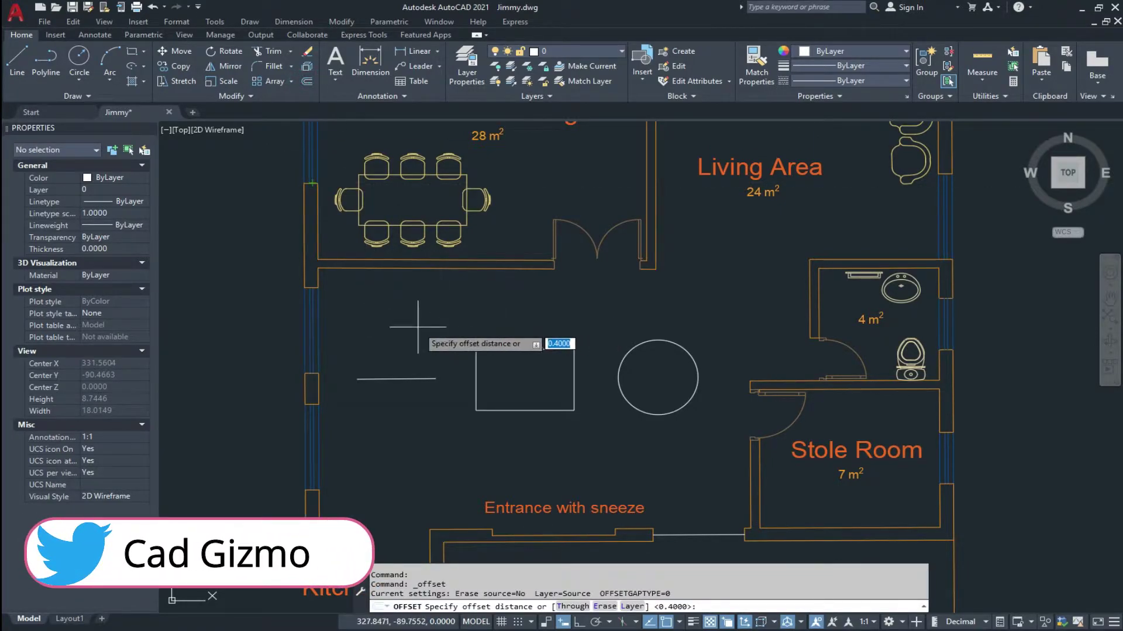
Offset the short line at 0.4 using Multiple, placing six copies above and below.
{"action": "type", "text": "0."}
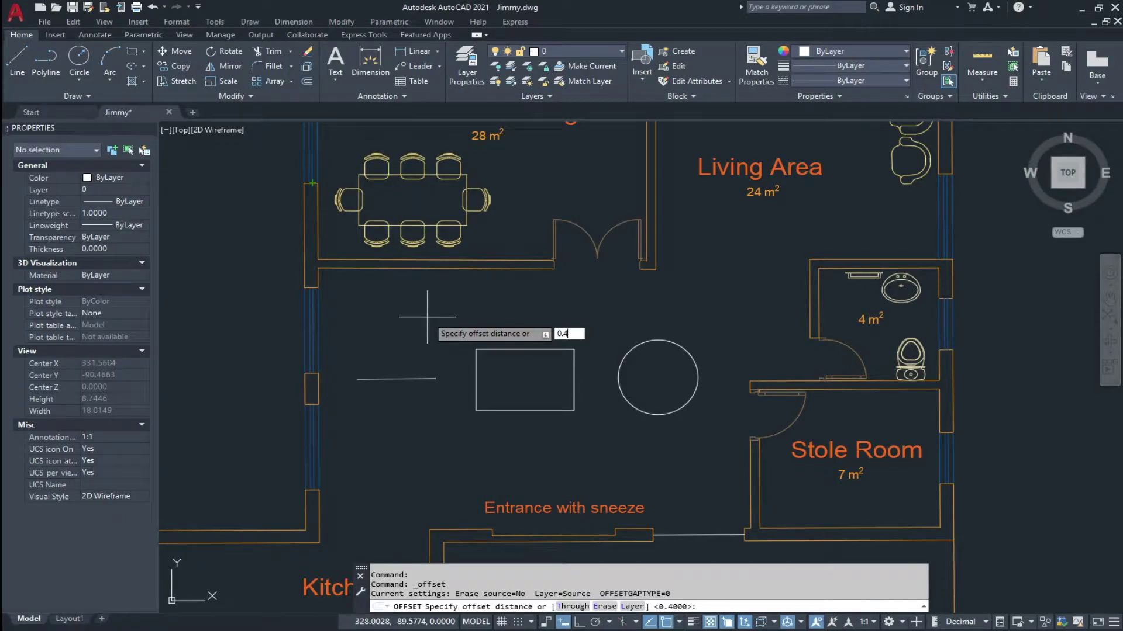
{"action": "key", "text": "Return"}
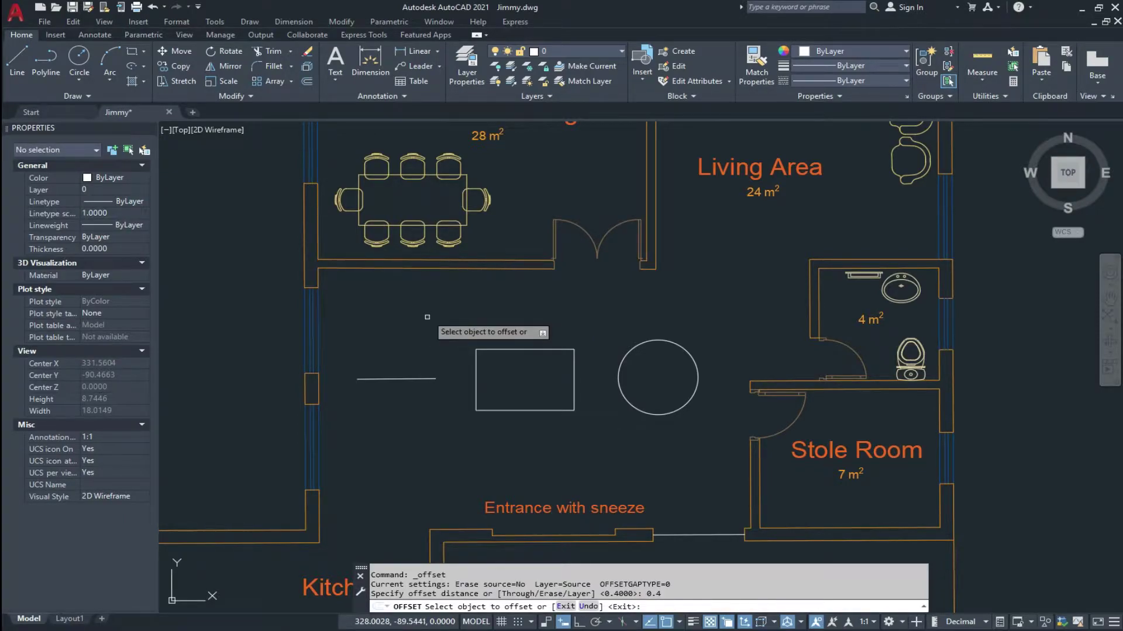
{"action": "left_click", "coordinate": [406, 378]}
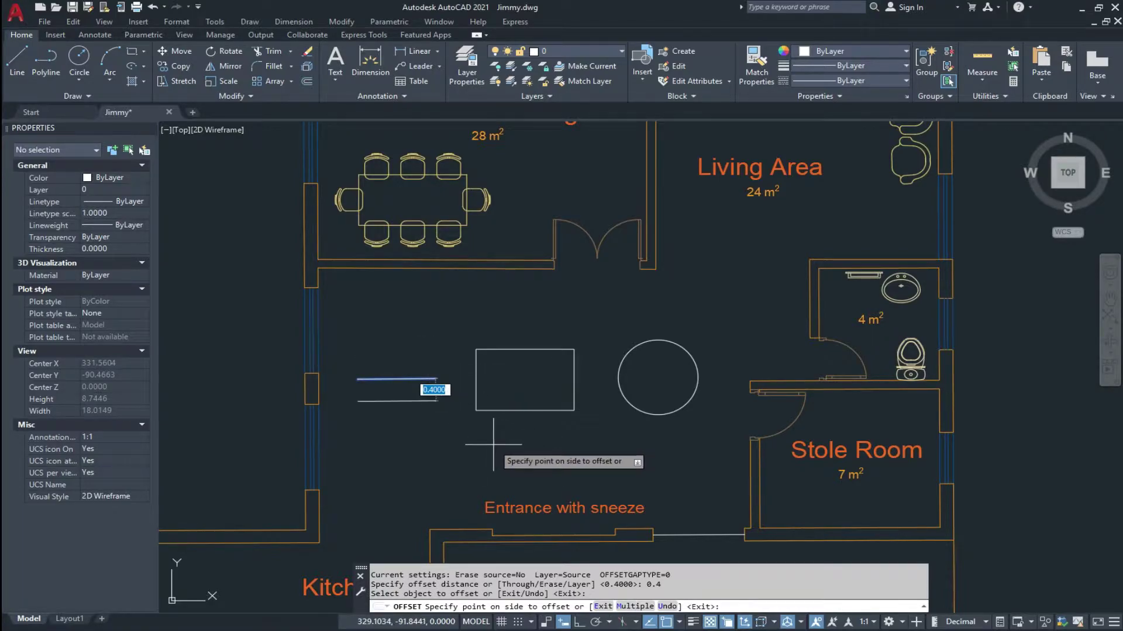
{"action": "left_click", "coordinate": [636, 607]}
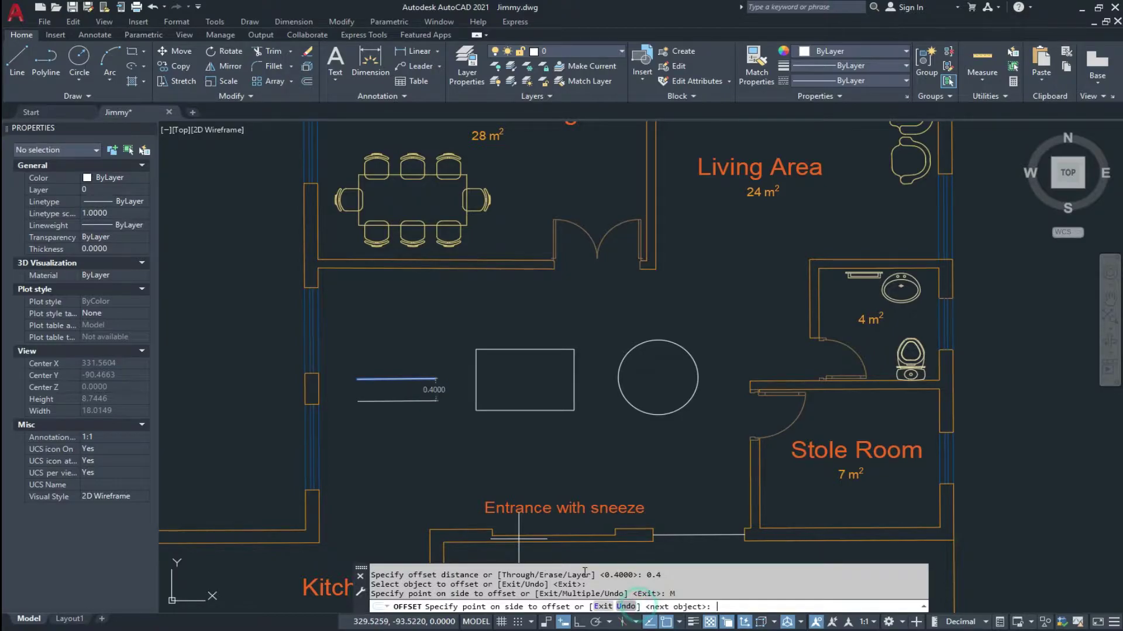
{"action": "left_click", "coordinate": [422, 337]}
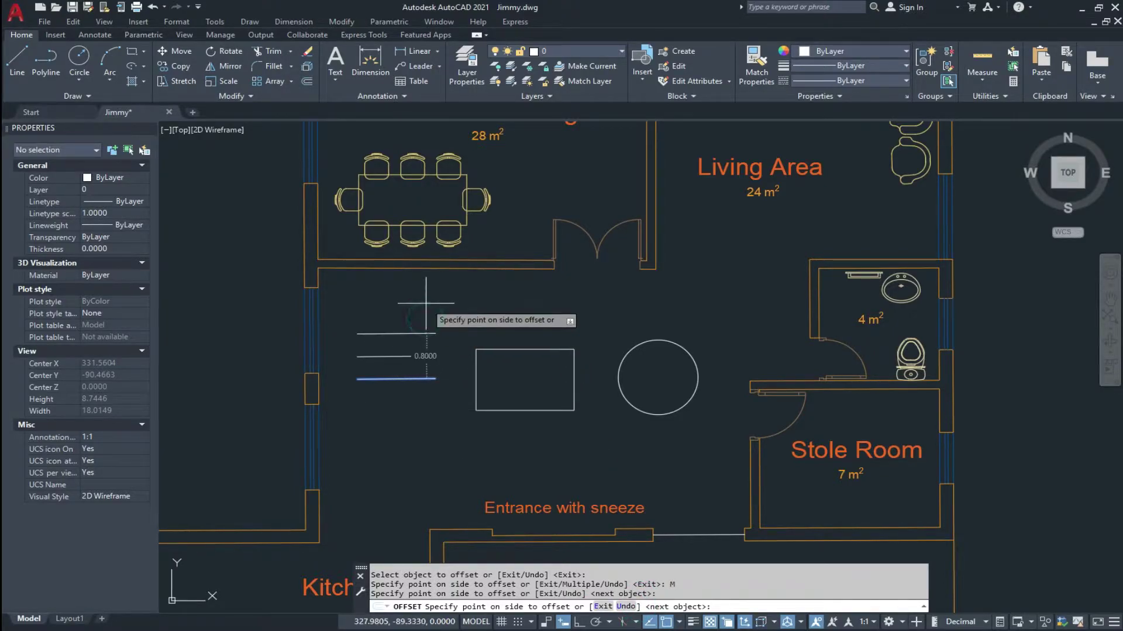
{"action": "left_click", "coordinate": [425, 313]}
{"action": "left_click", "coordinate": [435, 288]}
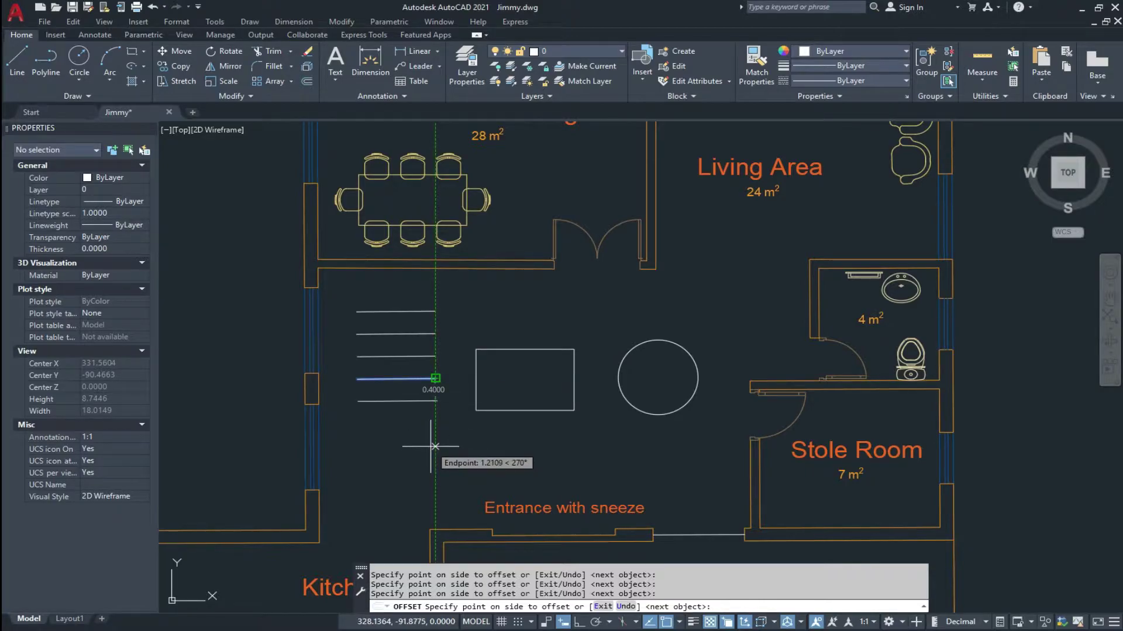
{"action": "left_click", "coordinate": [446, 452]}
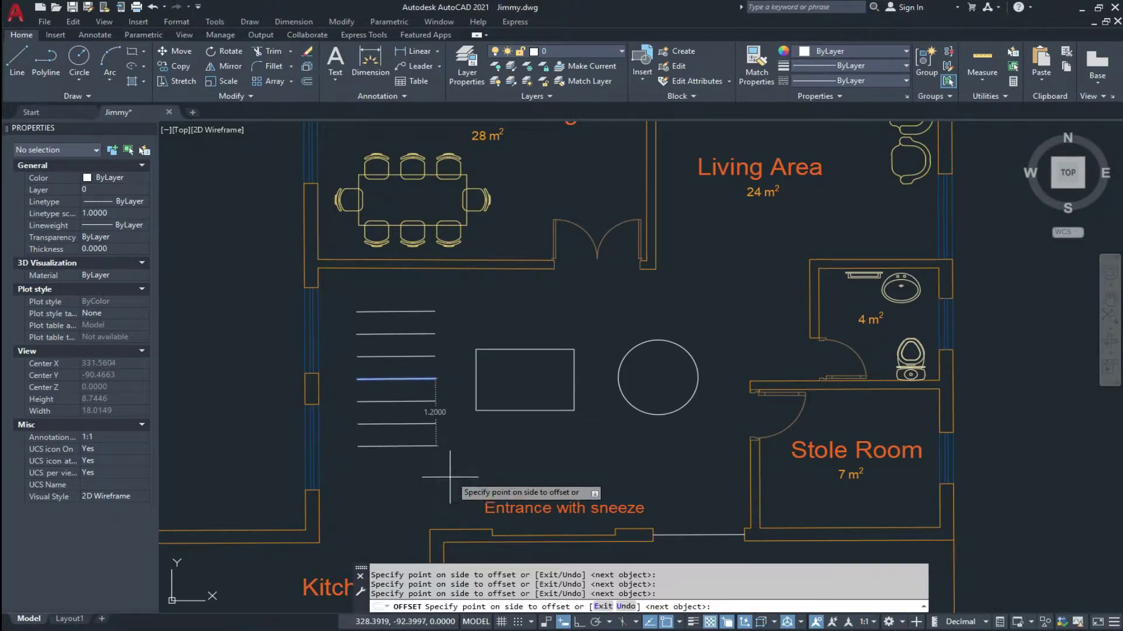
{"action": "left_click", "coordinate": [446, 483]}
{"action": "left_click", "coordinate": [446, 503]}
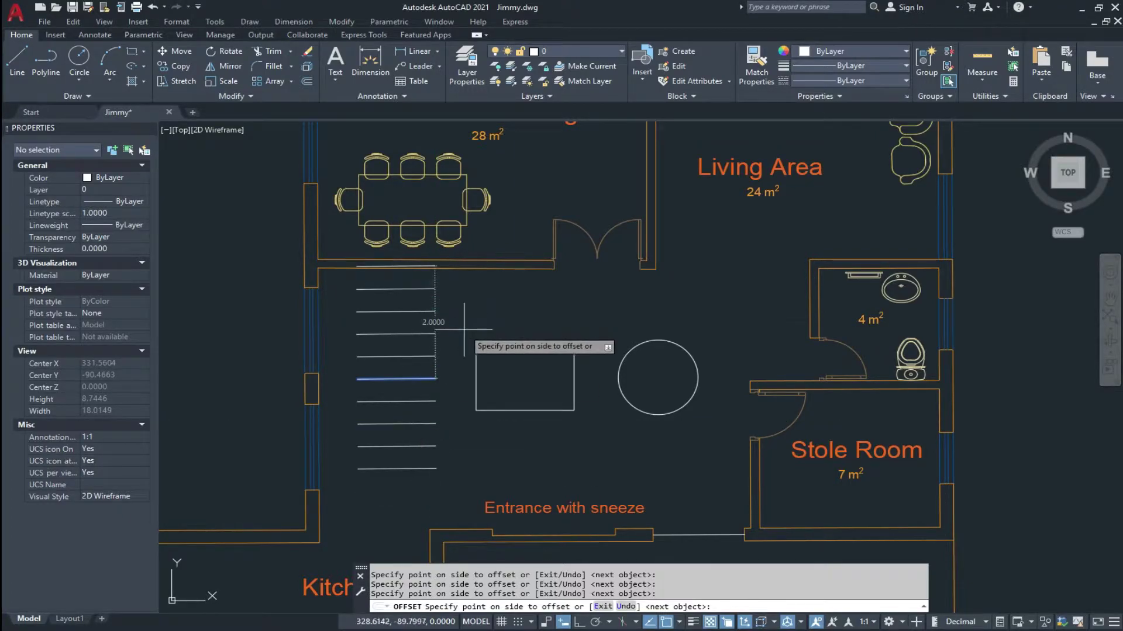
{"action": "key", "text": "Escape"}
{"action": "key", "text": "Escape"}
{"action": "key", "text": "Escape"}
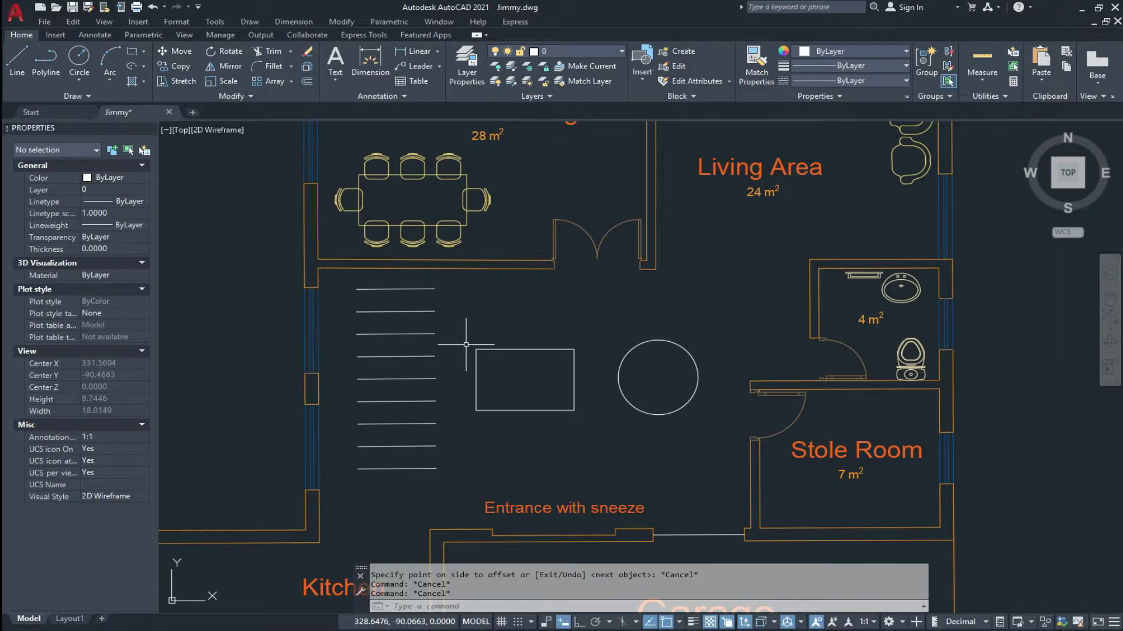
Undo the entire multiple-offset stack in a single undo.
{"action": "key", "text": "ctrl+z"}
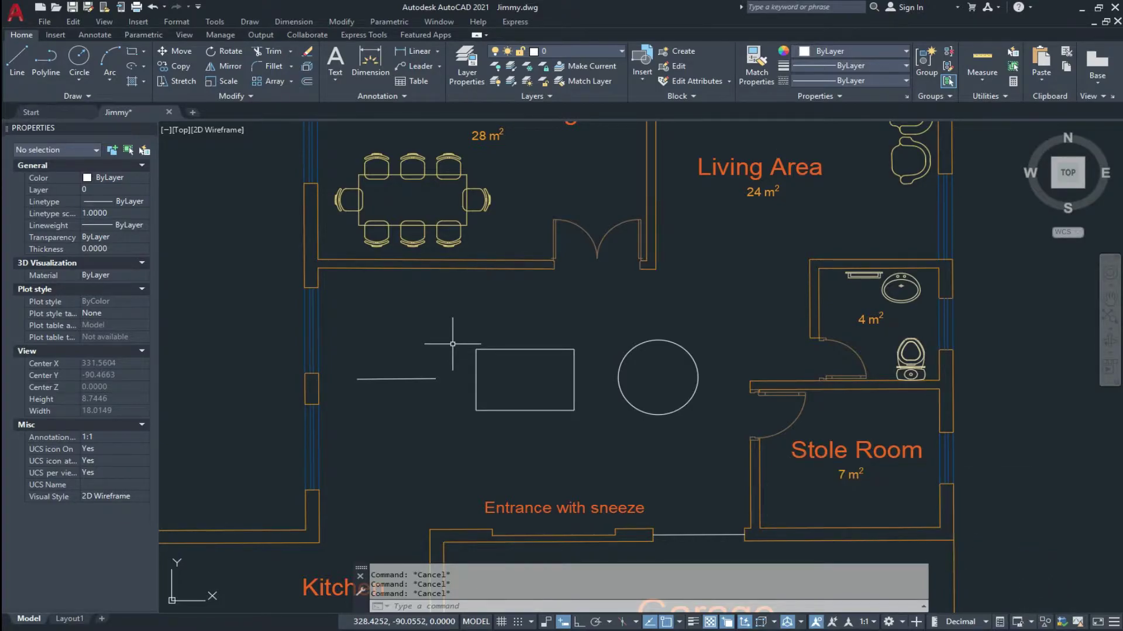
{"action": "type", "text": "o"}
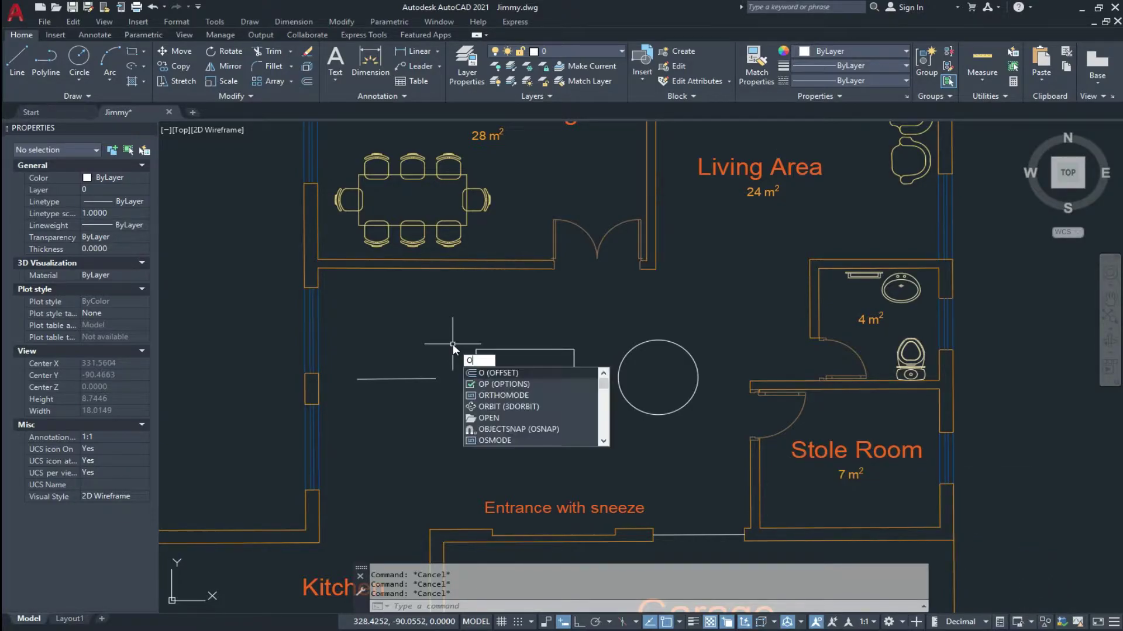
{"action": "key", "text": "Return"}
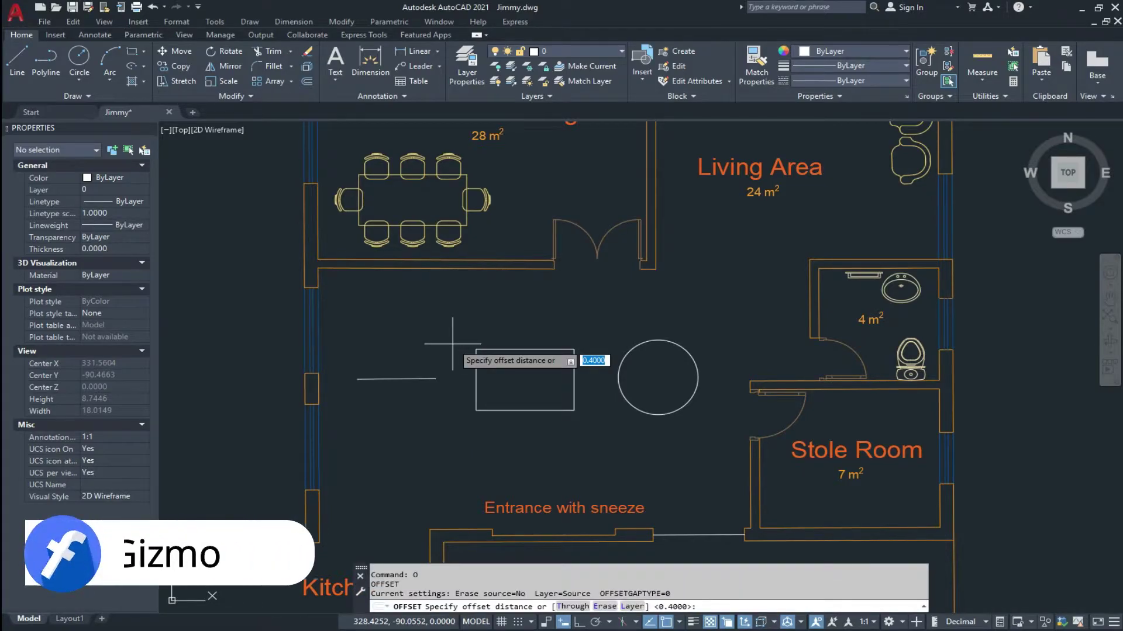
{"action": "left_click", "coordinate": [577, 607]}
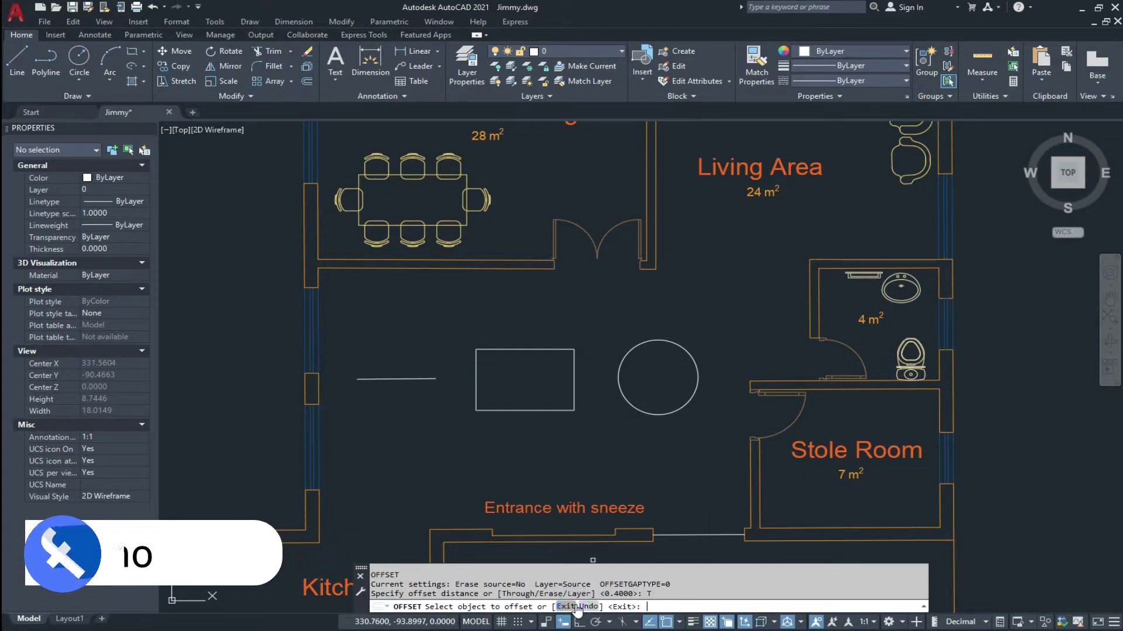
{"action": "left_click", "coordinate": [424, 379]}
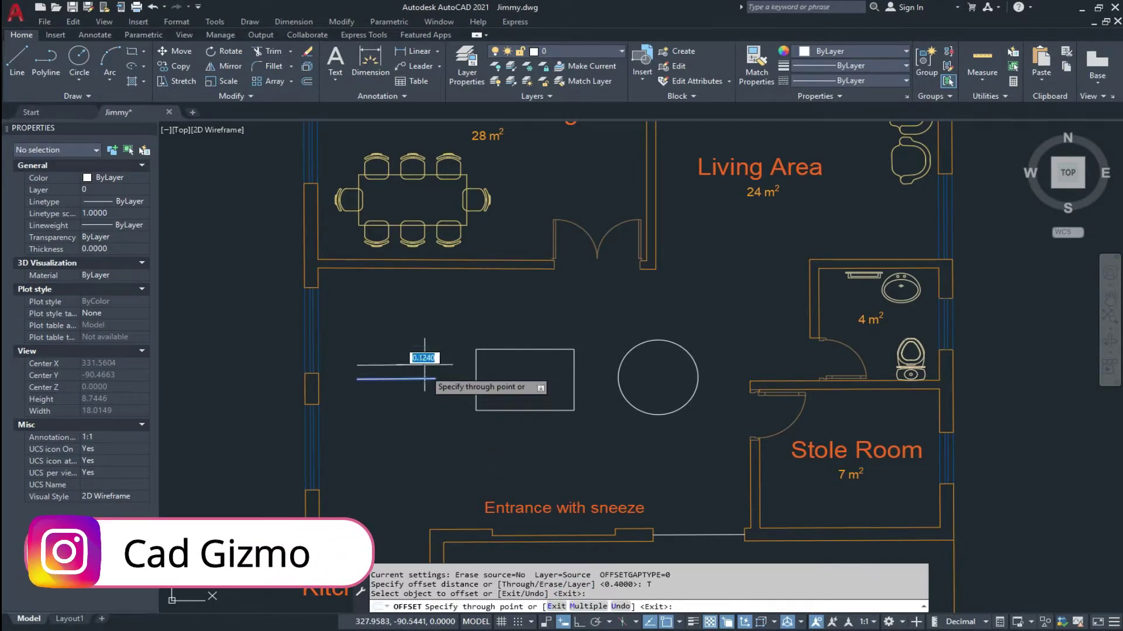
{"action": "left_click", "coordinate": [425, 355]}
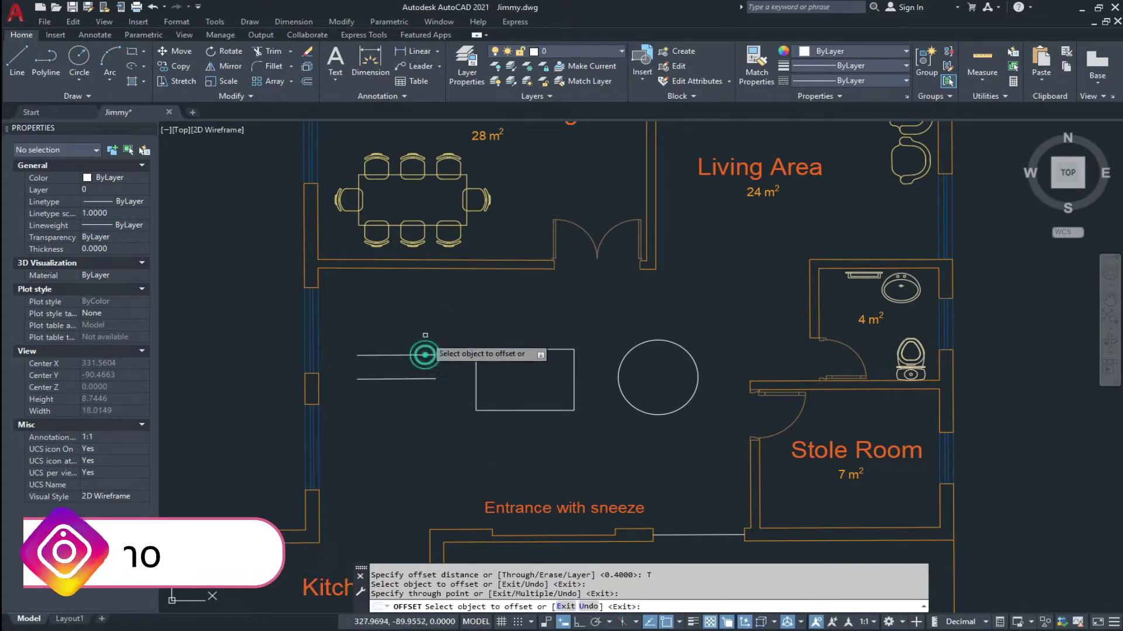
{"action": "left_click", "coordinate": [425, 355]}
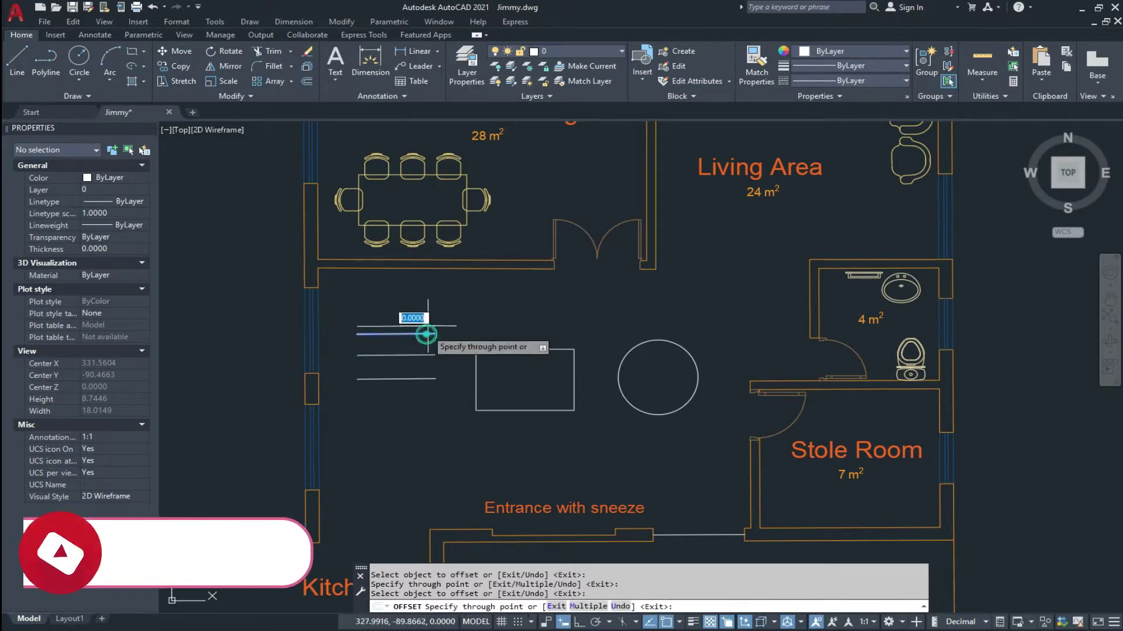
{"action": "left_click", "coordinate": [428, 305]}
{"action": "left_click", "coordinate": [430, 286]}
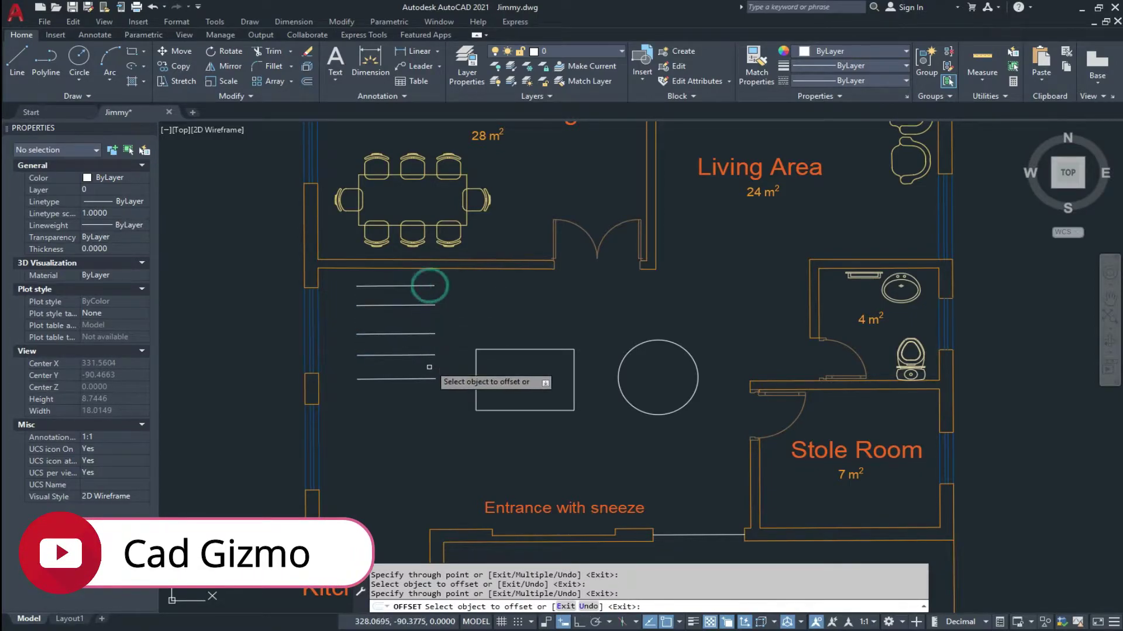
{"action": "left_click", "coordinate": [428, 379]}
{"action": "left_click", "coordinate": [426, 413]}
{"action": "left_click", "coordinate": [421, 447]}
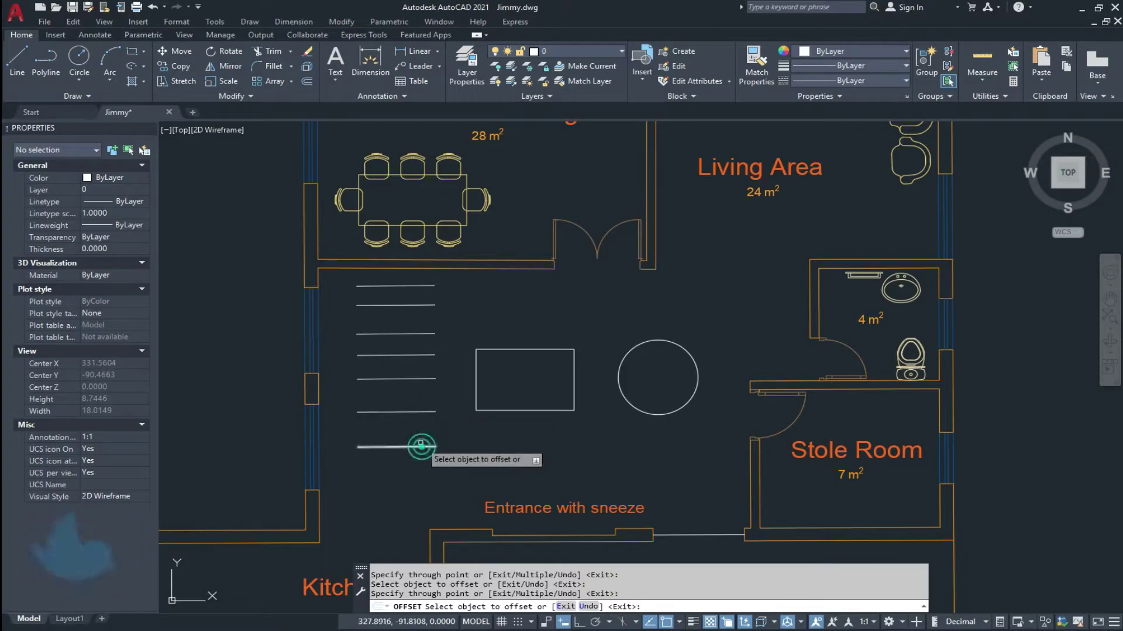
{"action": "left_click", "coordinate": [401, 484]}
{"action": "left_click", "coordinate": [401, 506]}
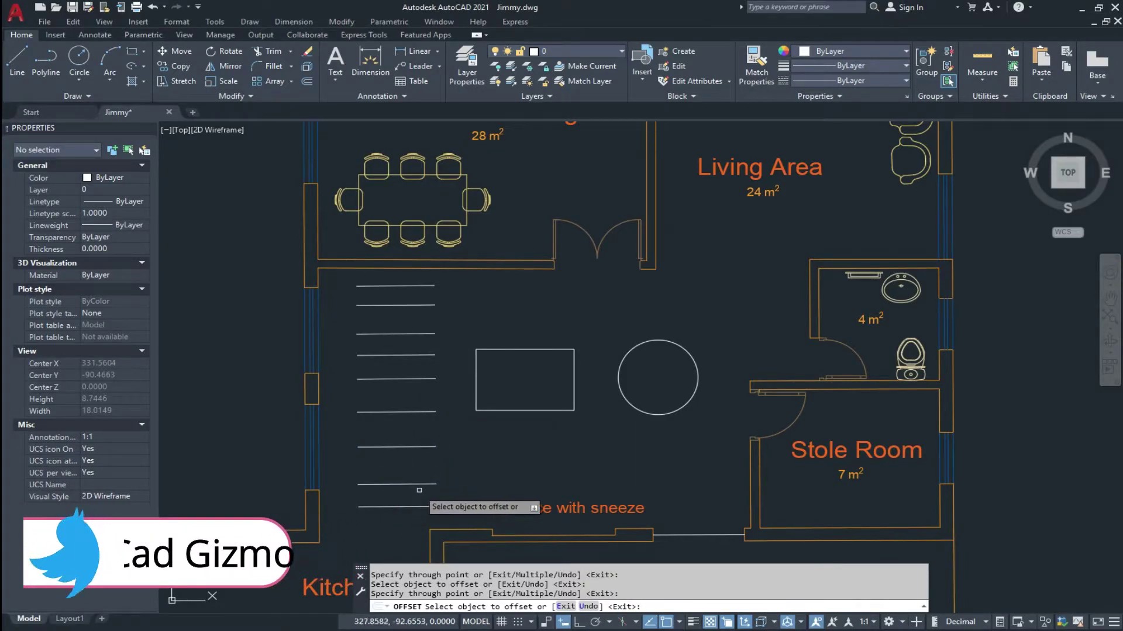
{"action": "key", "text": "ctrl+z"}
{"action": "key", "text": "ctrl+z"}
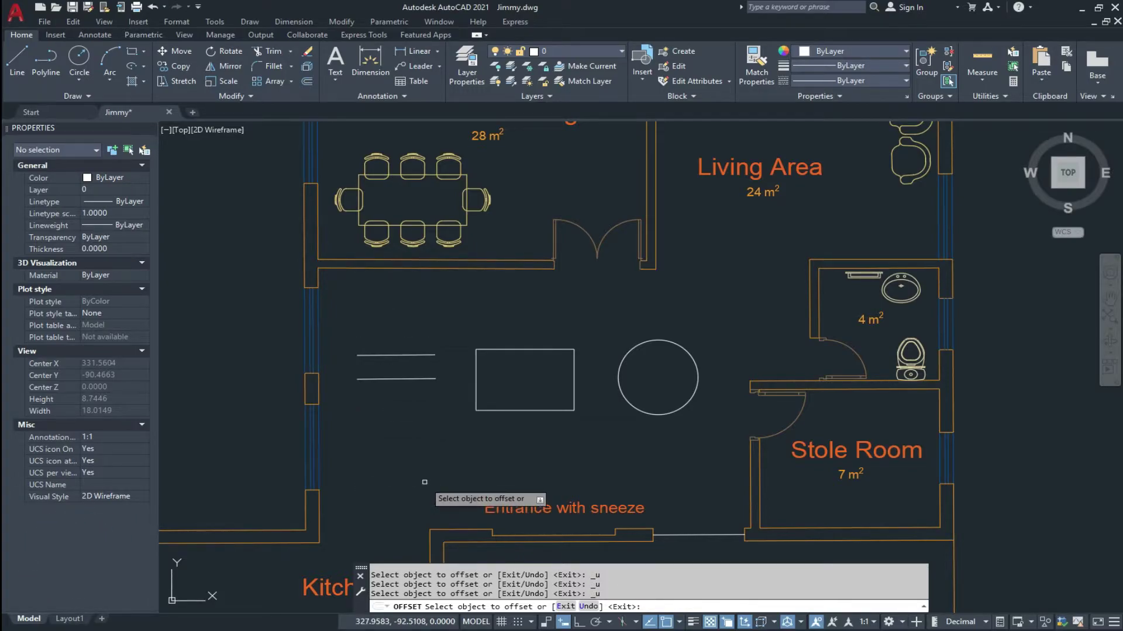
{"action": "key", "text": "Escape"}
{"action": "key", "text": "Escape"}
{"action": "key", "text": "Escape"}
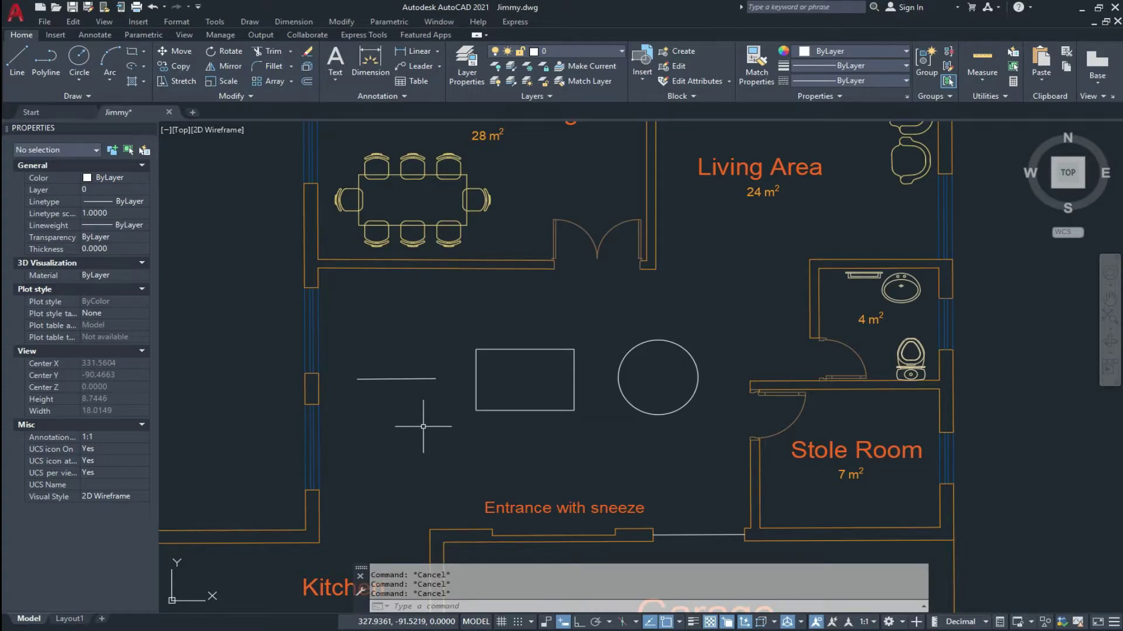
{"action": "type", "text": "O"}
{"action": "key", "text": "Return"}
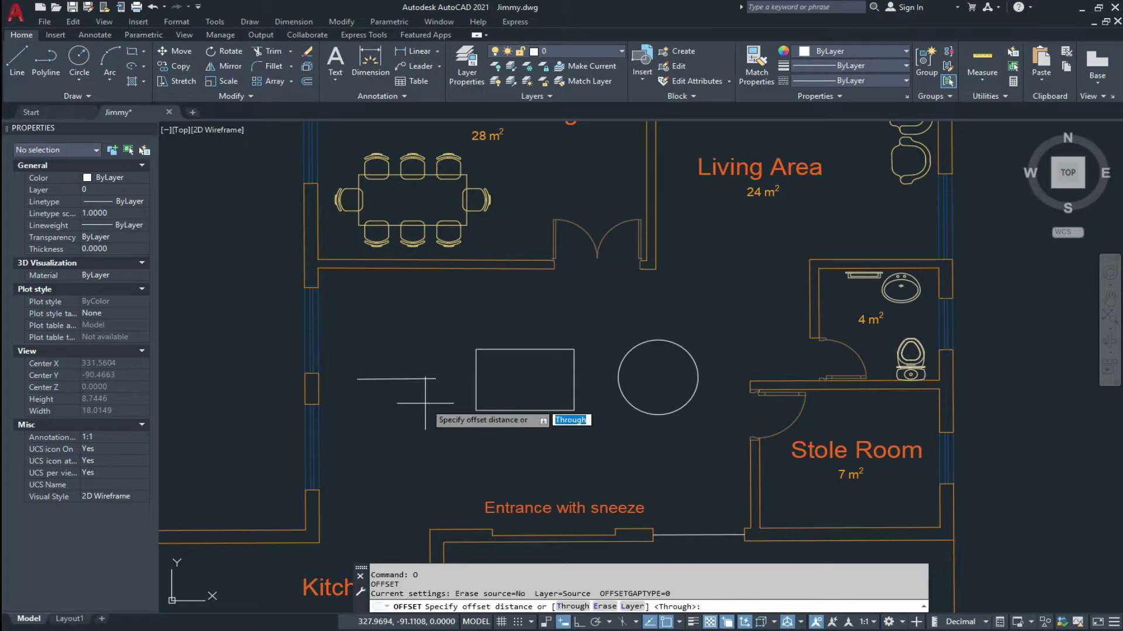
Set Offset's Erase source option to Yes, use Through, and select the short line.
{"action": "left_click", "coordinate": [605, 606]}
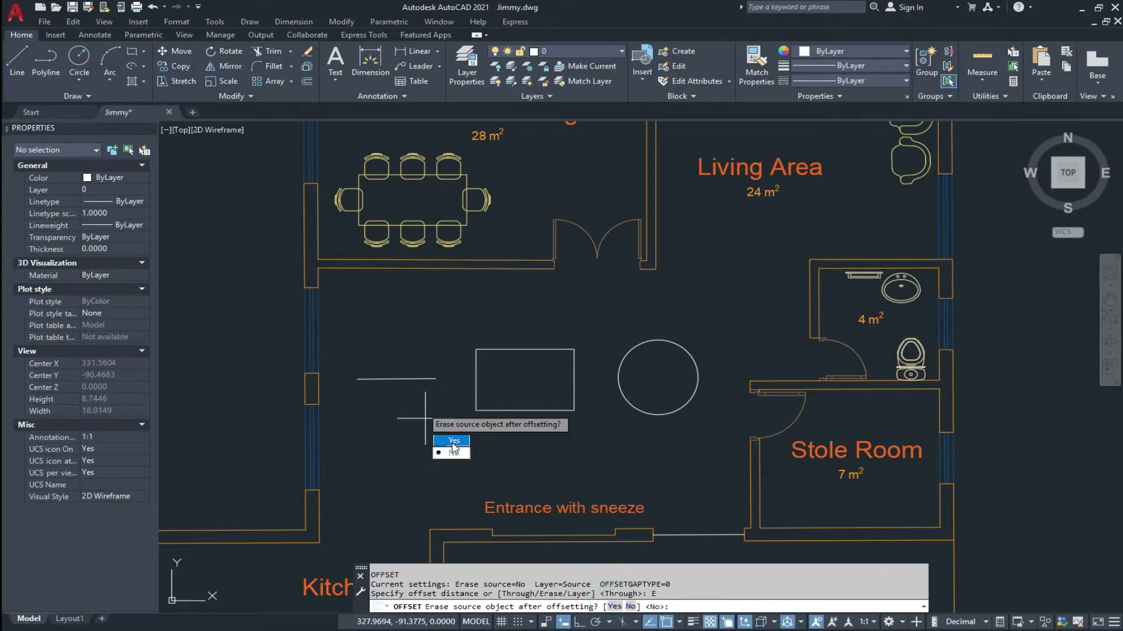
{"action": "left_click", "coordinate": [453, 441]}
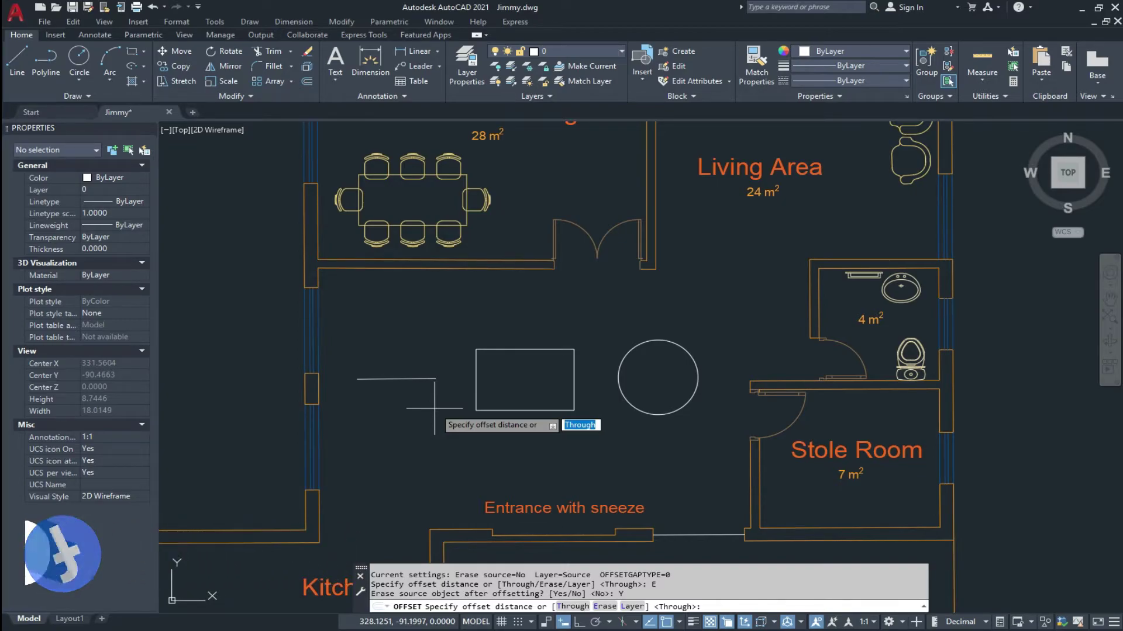
{"action": "key", "text": "Return"}
{"action": "left_click", "coordinate": [404, 378]}
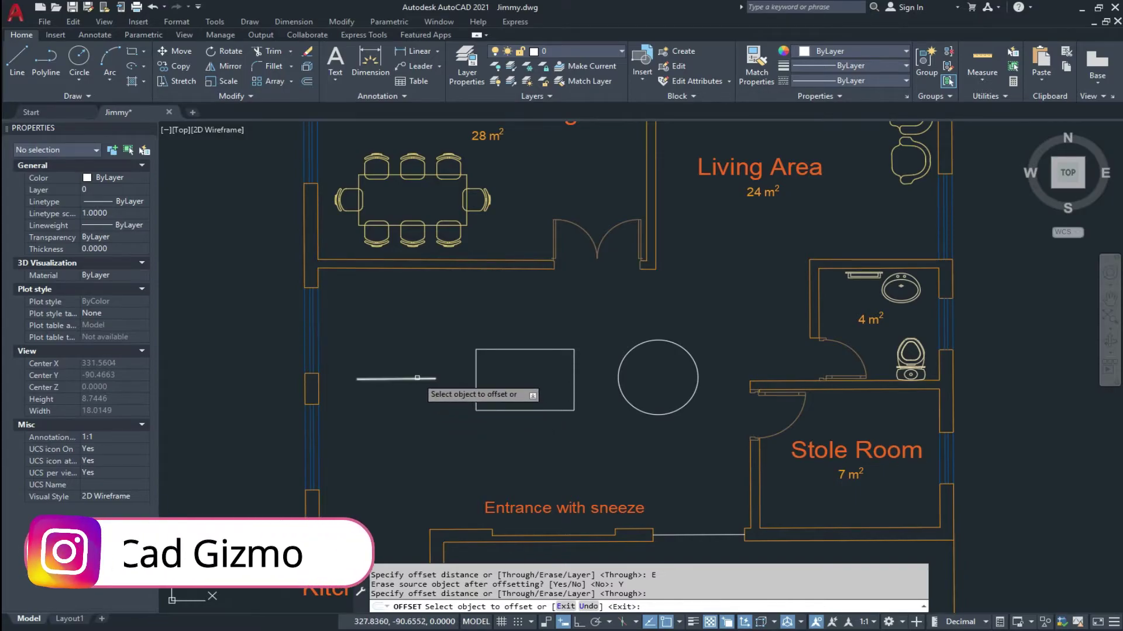
Offset the line upward, removing the original, then window-select and erase the new line.
{"action": "left_click", "coordinate": [424, 319]}
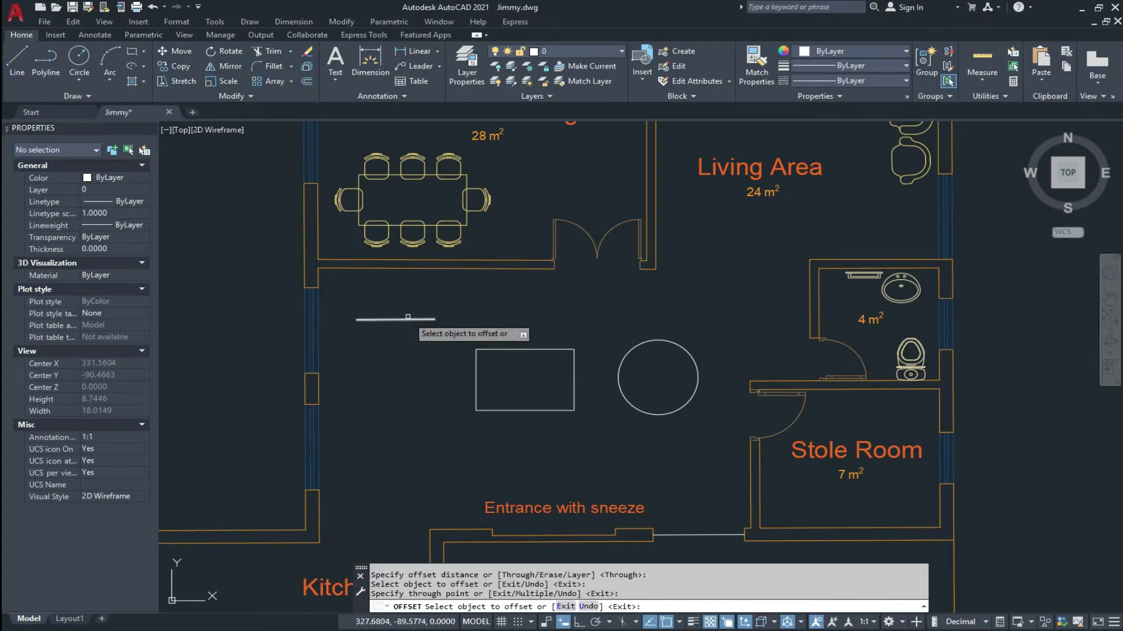
{"action": "key", "text": "Escape"}
{"action": "left_click", "coordinate": [403, 320]}
{"action": "left_click", "coordinate": [389, 337]}
{"action": "key", "text": "Escape"}
{"action": "type", "text": "E"}
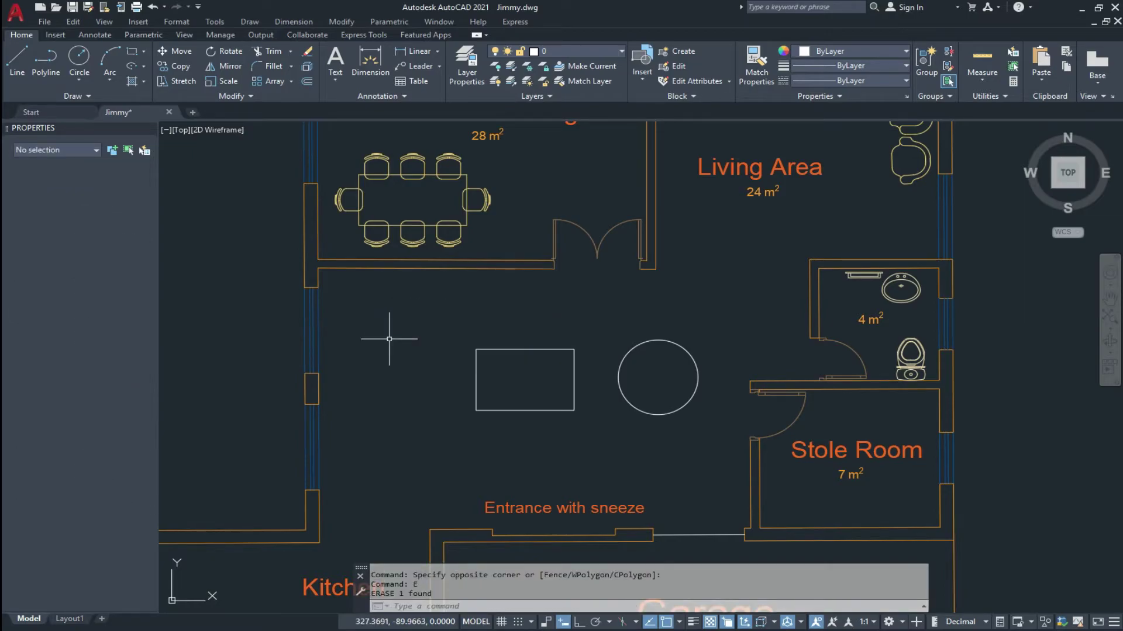
{"action": "key", "text": "Escape"}
{"action": "key", "text": "Escape"}
Pan to recentre the shapes and restart Offset with the O alias.
{"action": "middle_click_drag", "start_coordinate": [564, 352], "coordinate": [518, 363]}
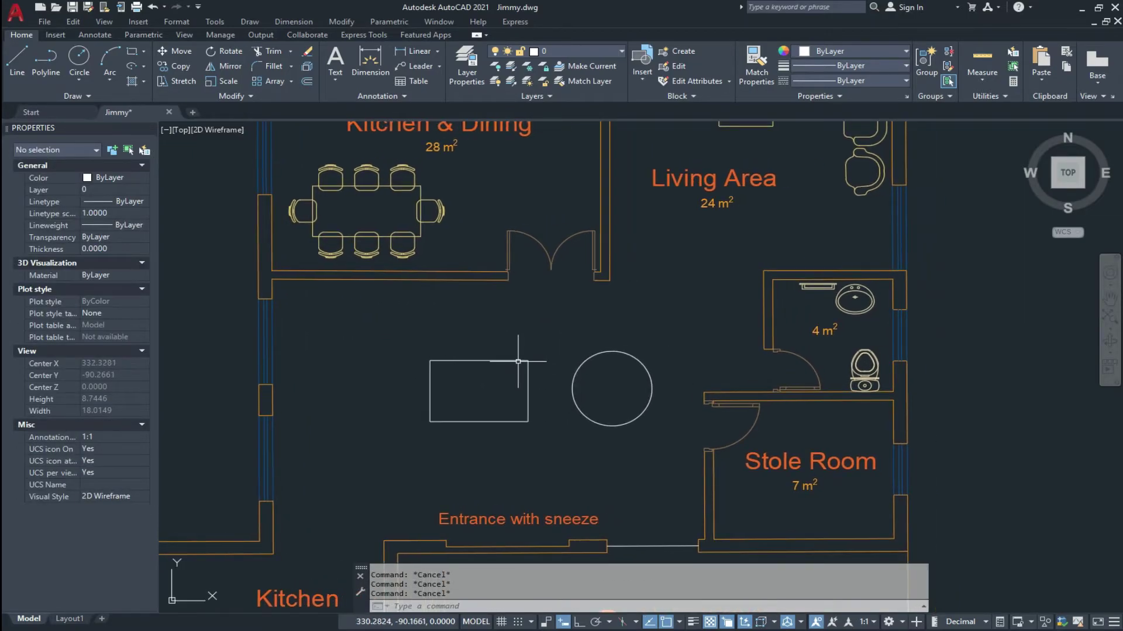
{"action": "type", "text": "o"}
{"action": "key", "text": "Return"}
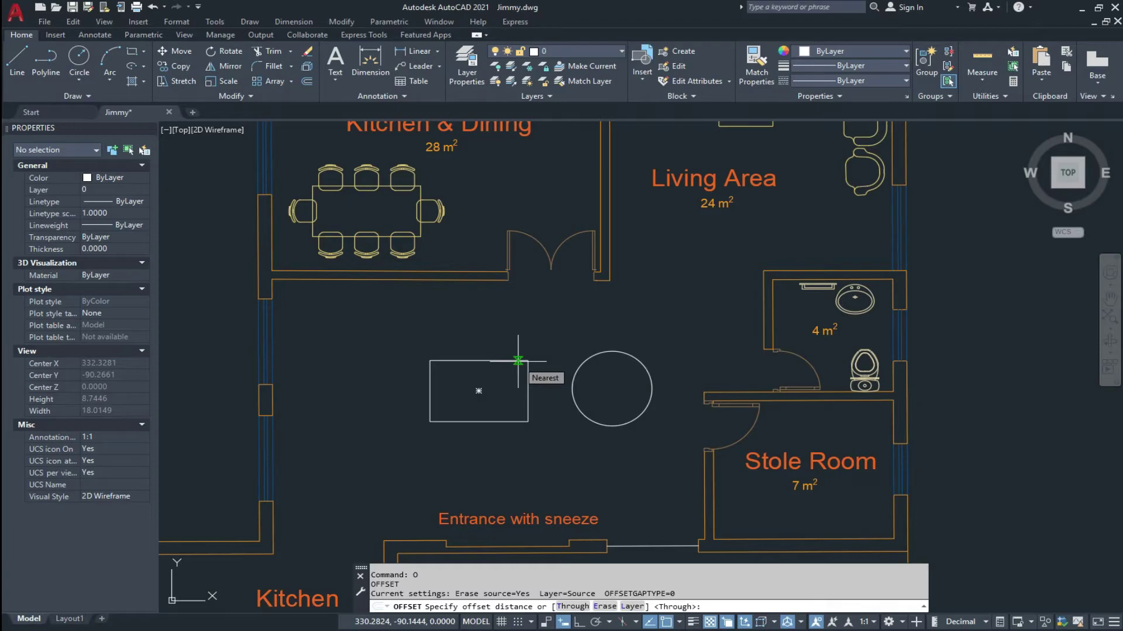
Offset the rectangle outward twice through picked points, replacing the original.
{"action": "key", "text": "Return"}
{"action": "left_click", "coordinate": [518, 361]}
{"action": "left_click", "coordinate": [505, 345]}
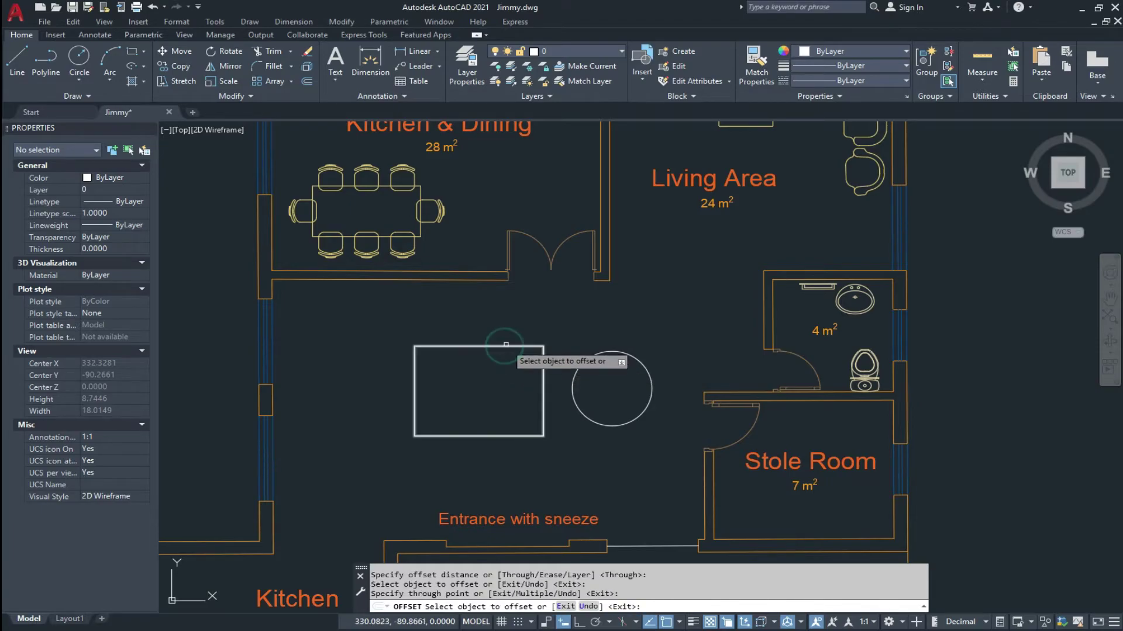
{"action": "left_click", "coordinate": [503, 327]}
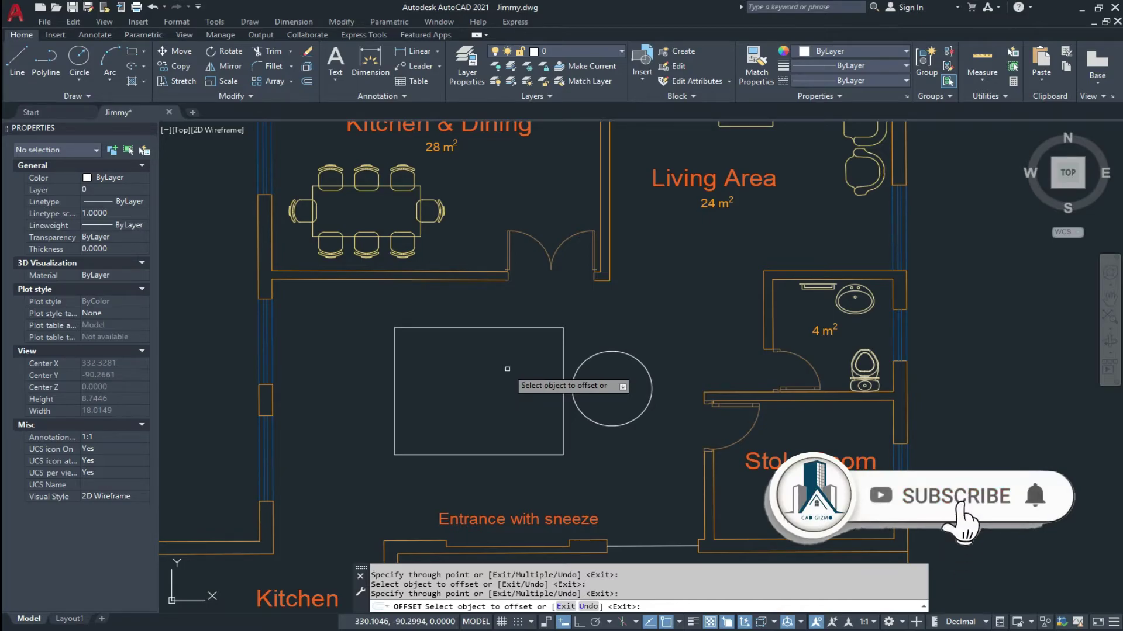
Set Offset's Erase source option back to No.
{"action": "key", "text": "Escape"}
{"action": "key", "text": "Escape"}
{"action": "key", "text": "Escape"}
{"action": "type", "text": "o"}
{"action": "key", "text": "Return"}
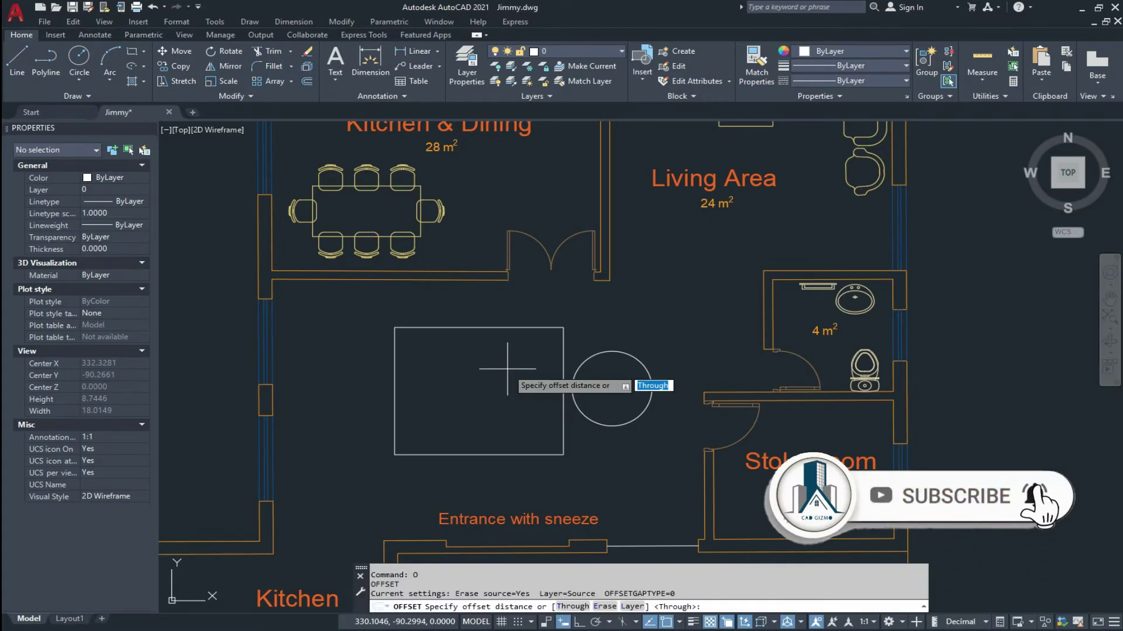
{"action": "left_click", "coordinate": [605, 607]}
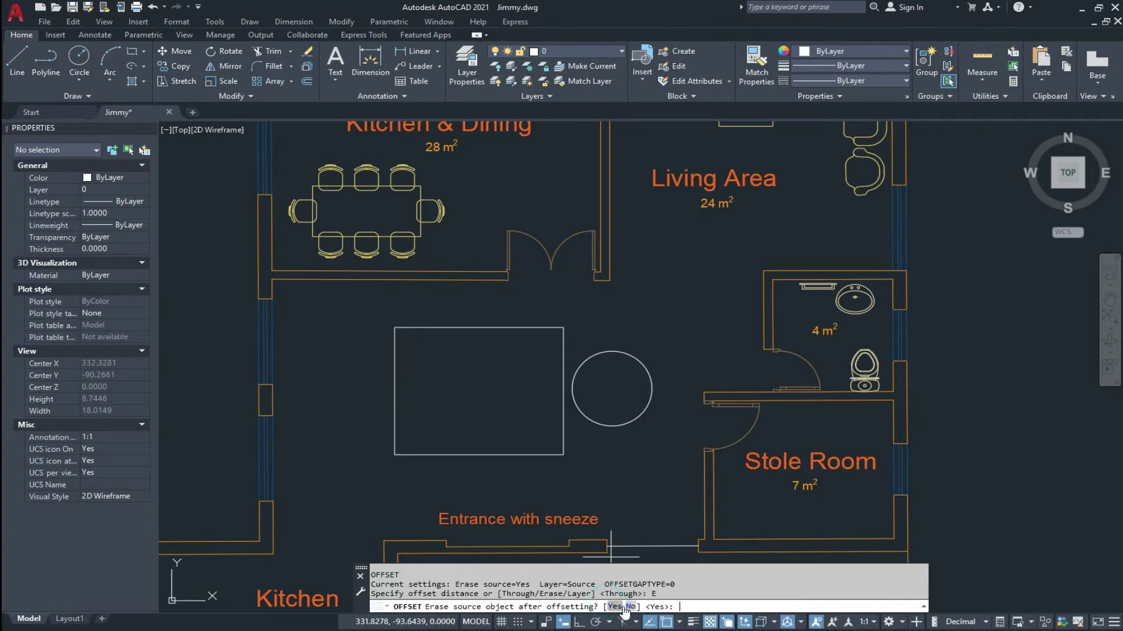
{"action": "left_click", "coordinate": [631, 607]}
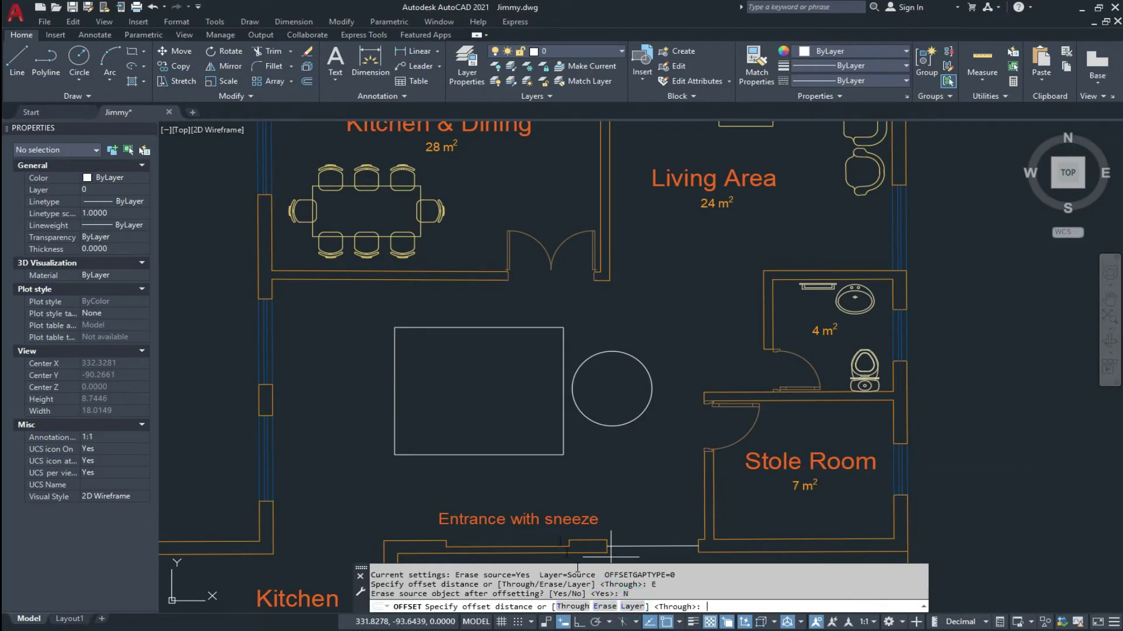
{"action": "key", "text": "Escape"}
Offset the rectangle inward twice, nesting two smaller rectangles inside it.
{"action": "type", "text": "o"}
{"action": "key", "text": "Return"}
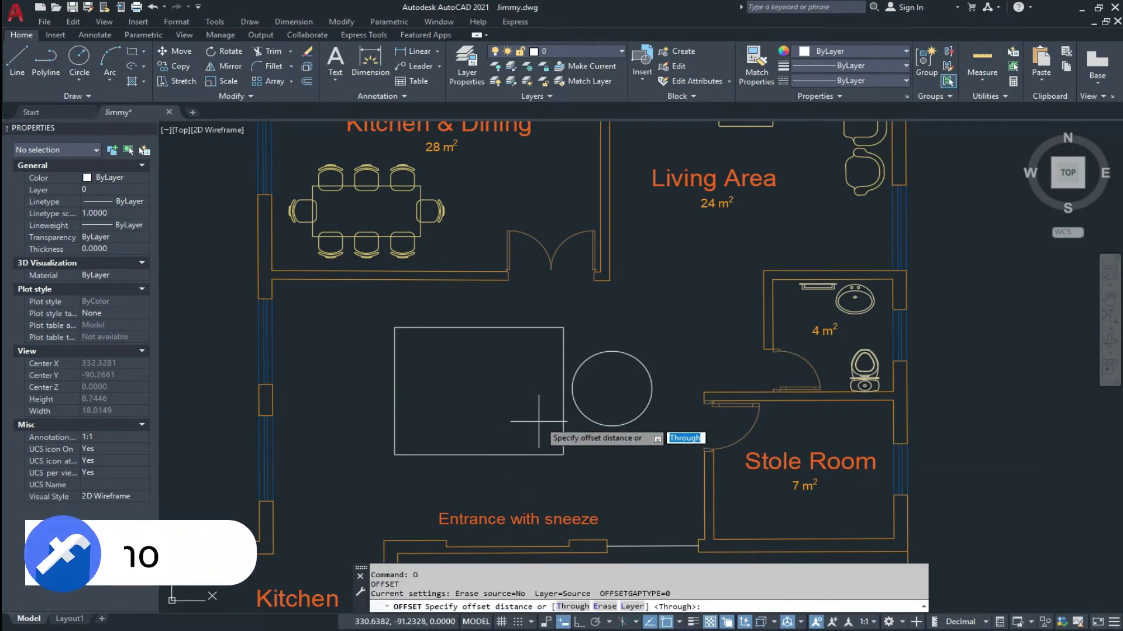
{"action": "key", "text": "Return"}
{"action": "left_click", "coordinate": [523, 330]}
{"action": "left_click", "coordinate": [519, 350]}
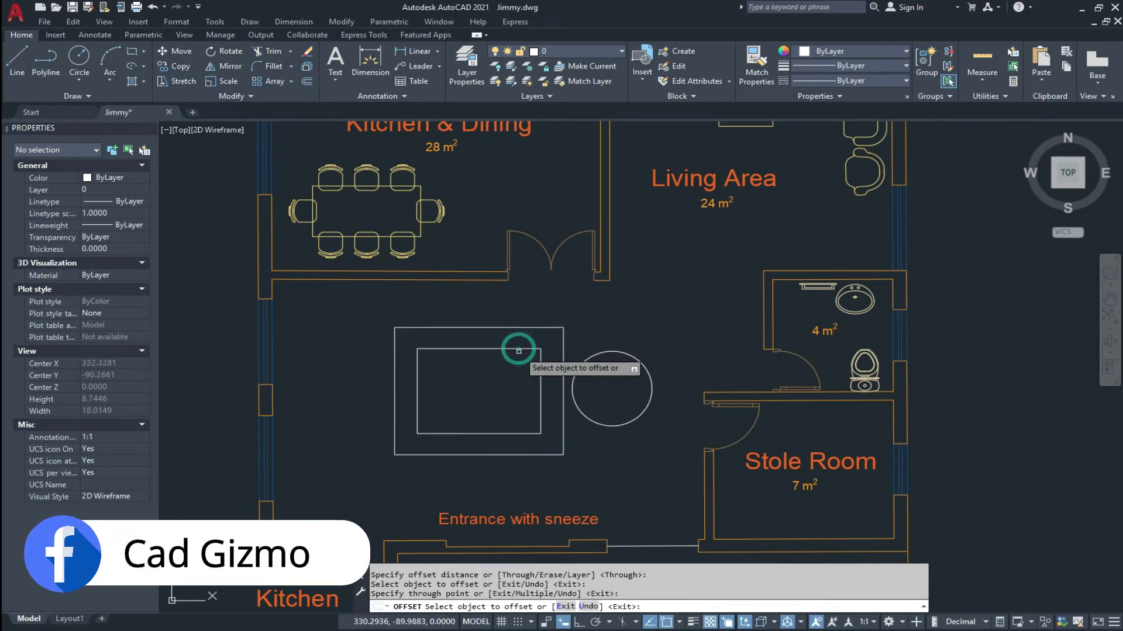
{"action": "left_click", "coordinate": [508, 370]}
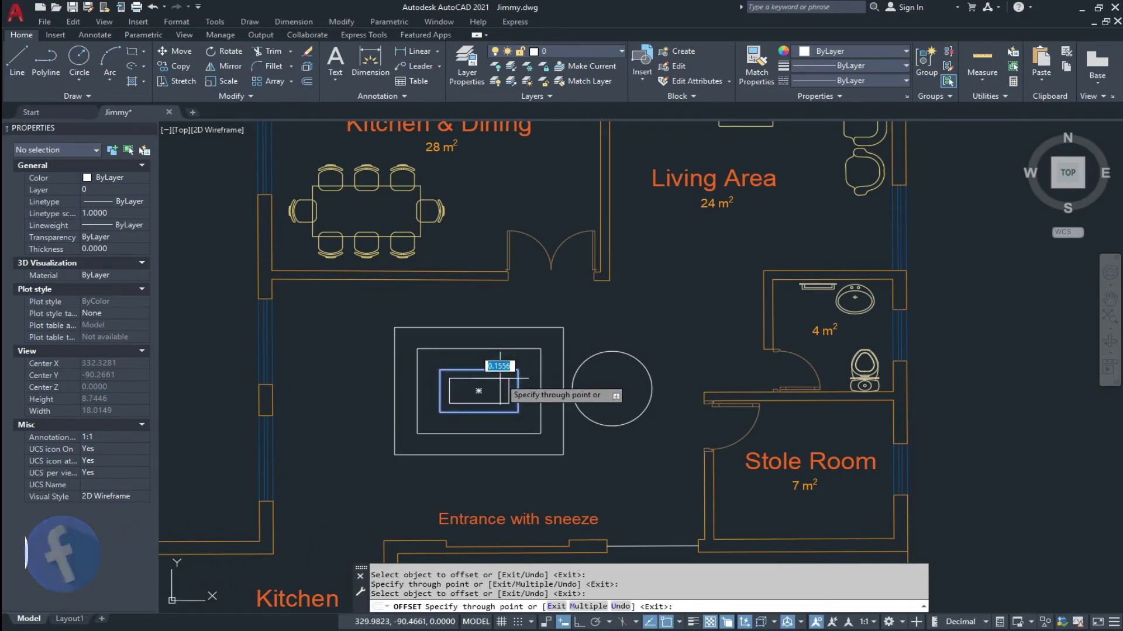
{"action": "left_click", "coordinate": [508, 380]}
{"action": "key", "text": "Escape"}
Offset the circle inward to add two concentric inner circles.
{"action": "key", "text": "Return"}
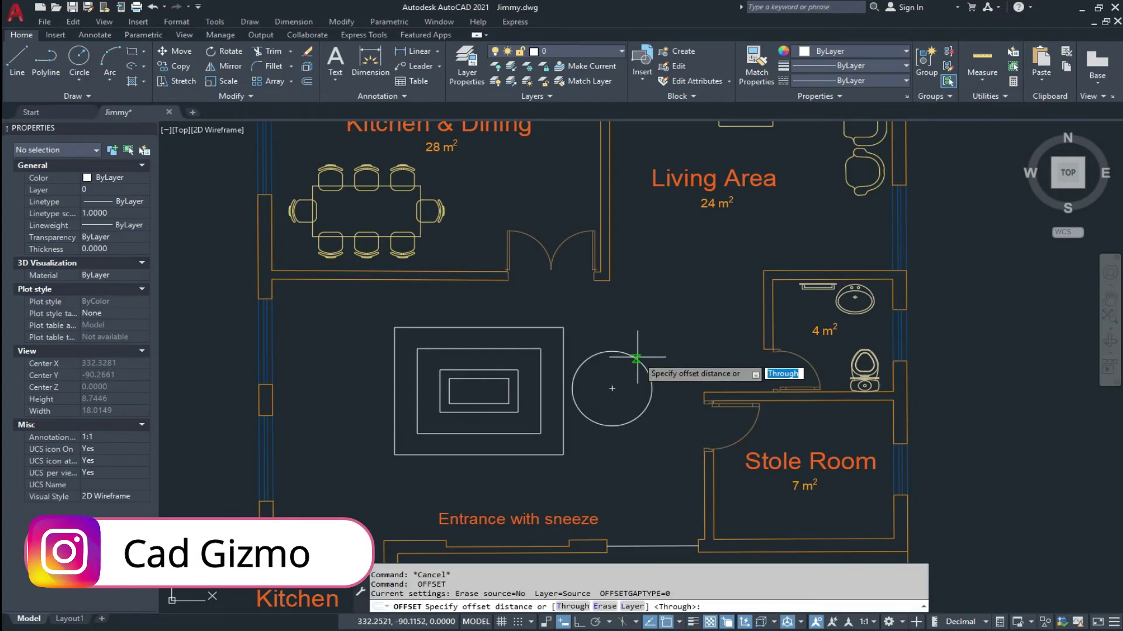
{"action": "key", "text": "Return"}
{"action": "left_click", "coordinate": [635, 359]}
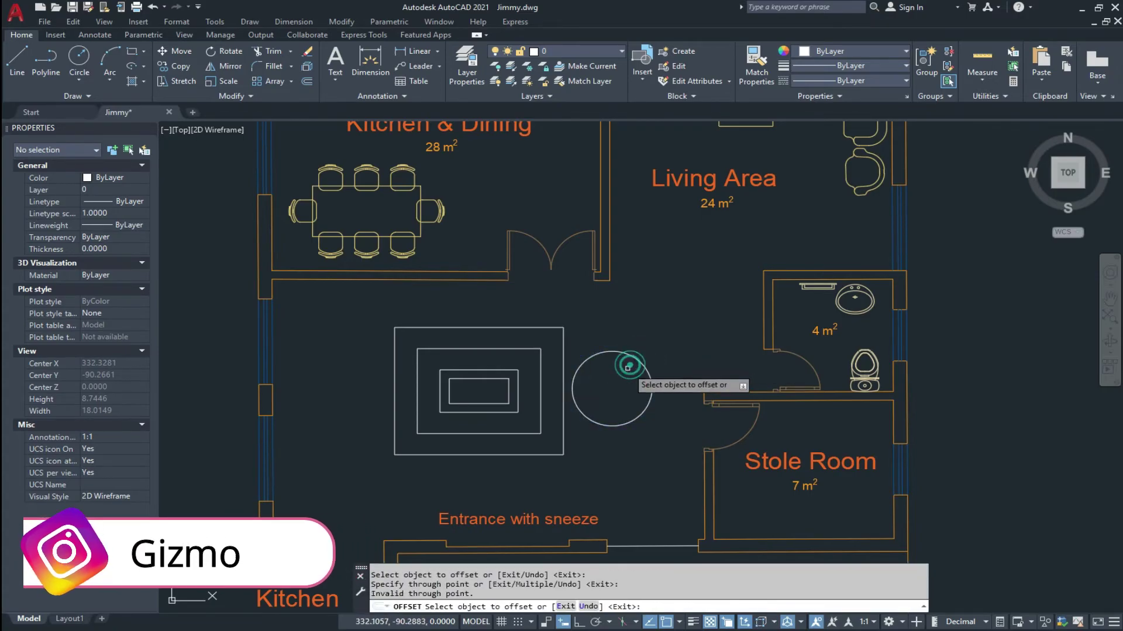
{"action": "left_click", "coordinate": [628, 364]}
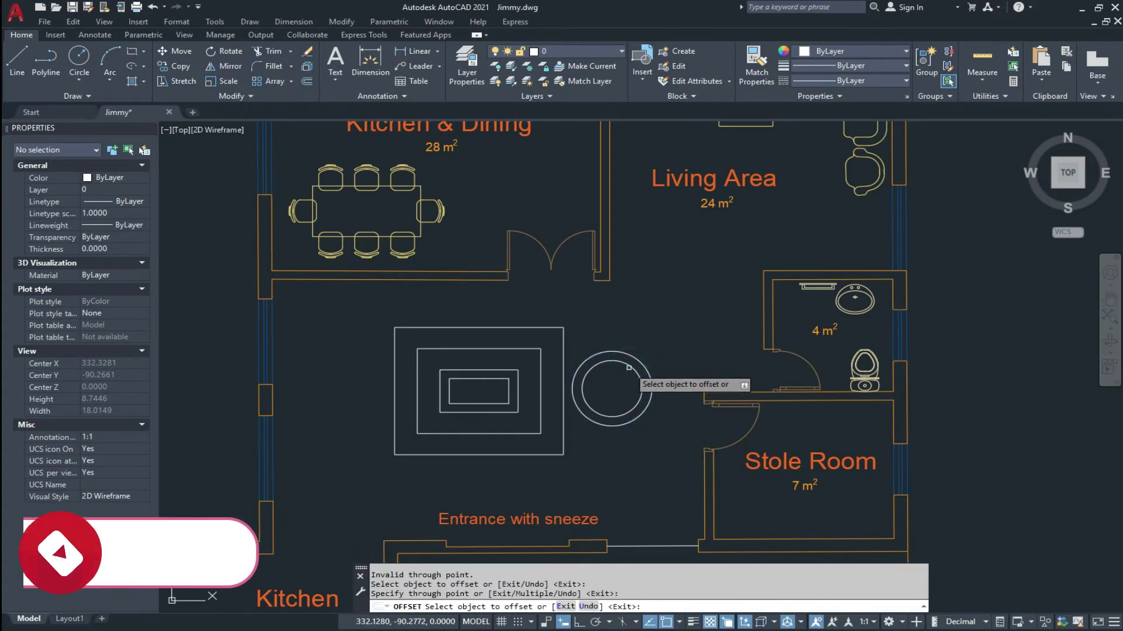
{"action": "left_click", "coordinate": [623, 366]}
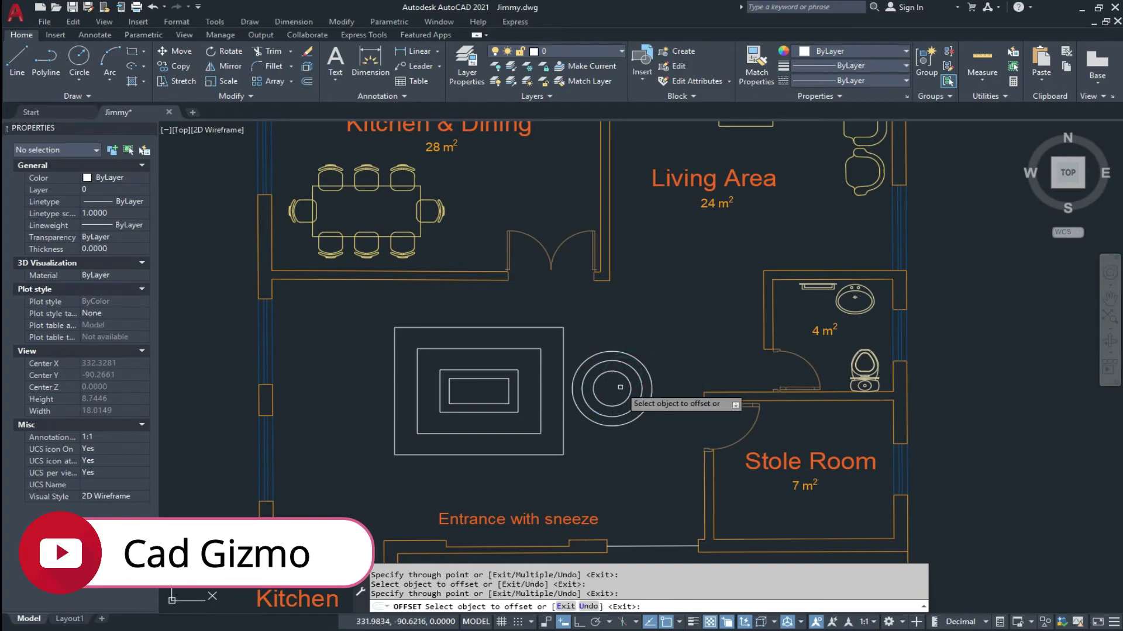